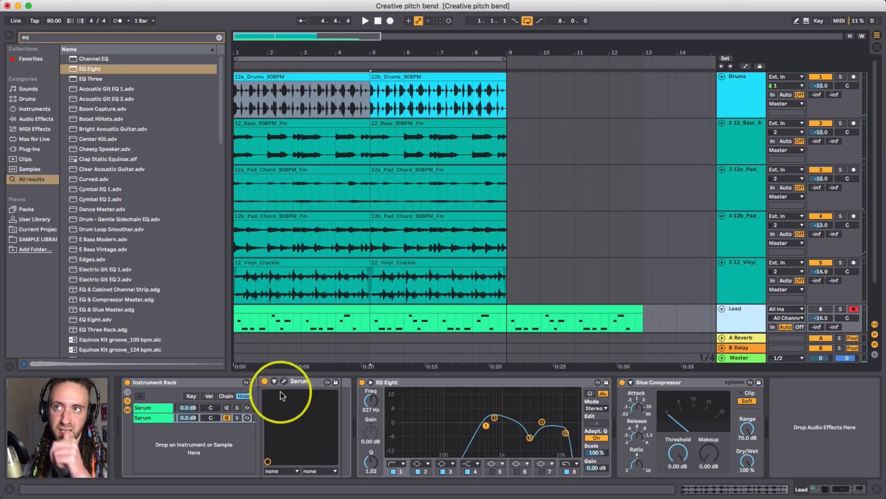
# - Set the fine tuning of oscillator B to 9 in the Lead track's second Serum
pyautogui.click(283, 382)
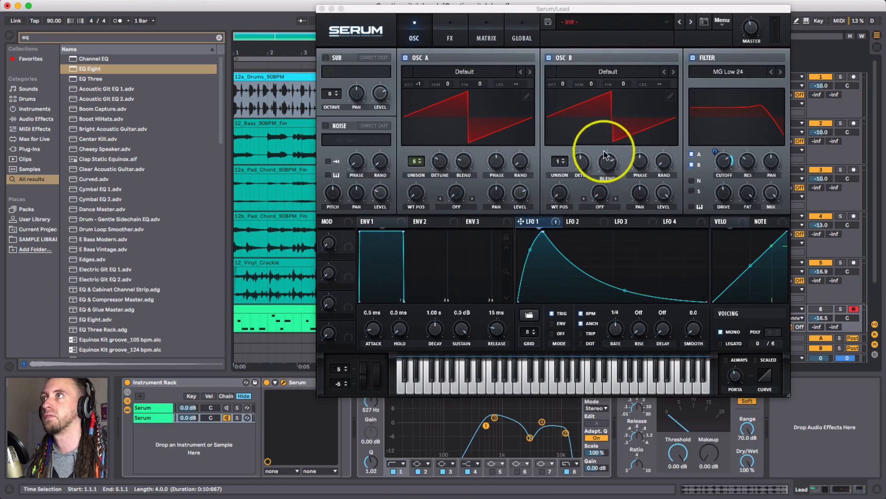
pyautogui.moveTo(623, 84); pyautogui.dragTo(625, 77)
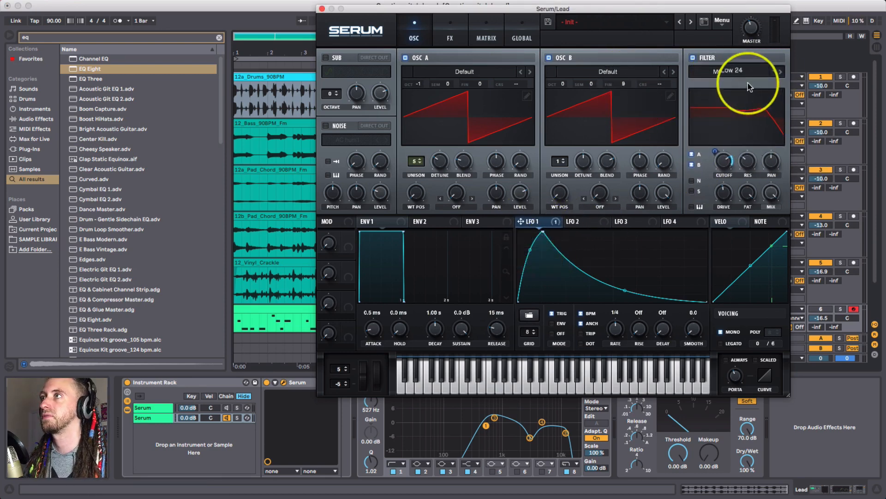
pyautogui.click(321, 12)
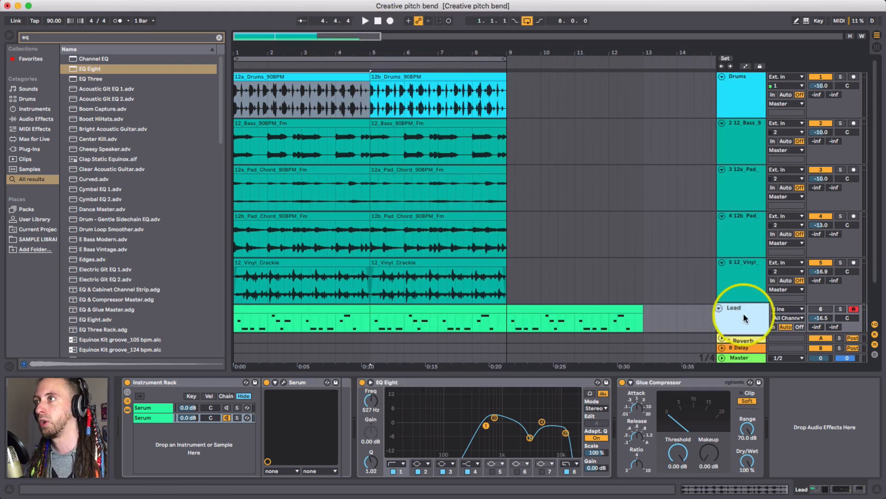
# - Open the notes of the first Lead clip and play the clip back
pyautogui.scroll(-2, 742, 314)
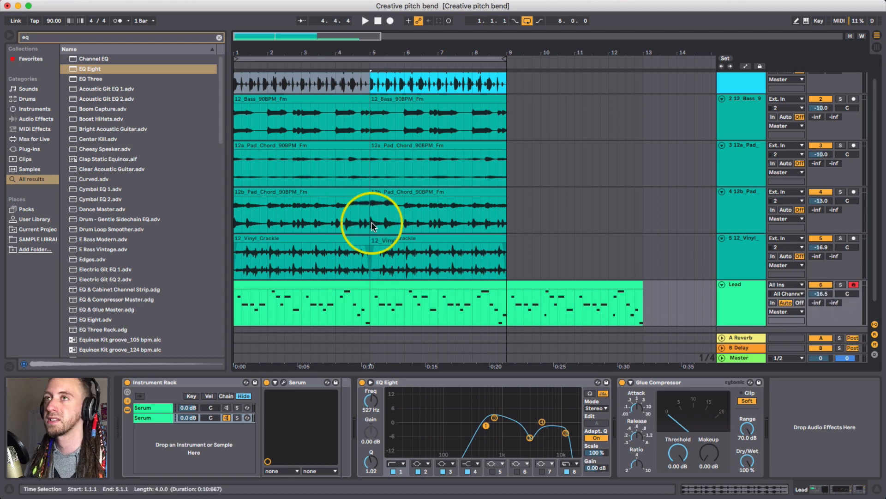
pyautogui.doubleClick(263, 288)
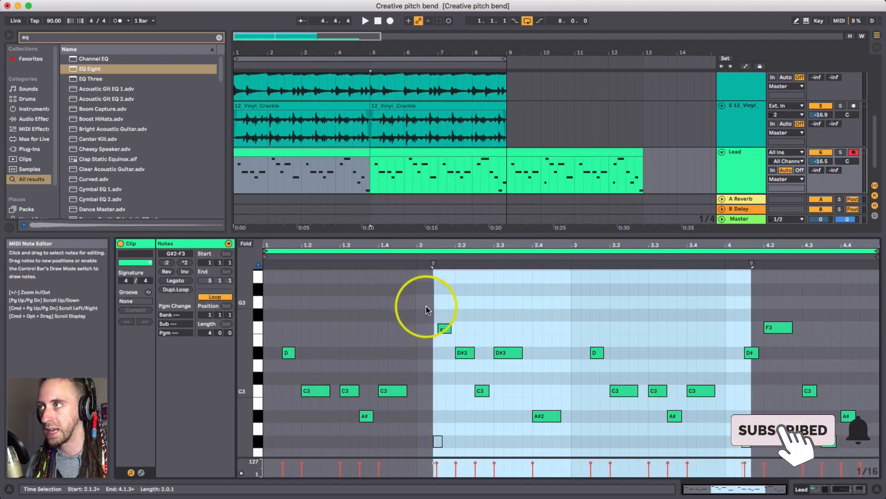
pyautogui.press('space')
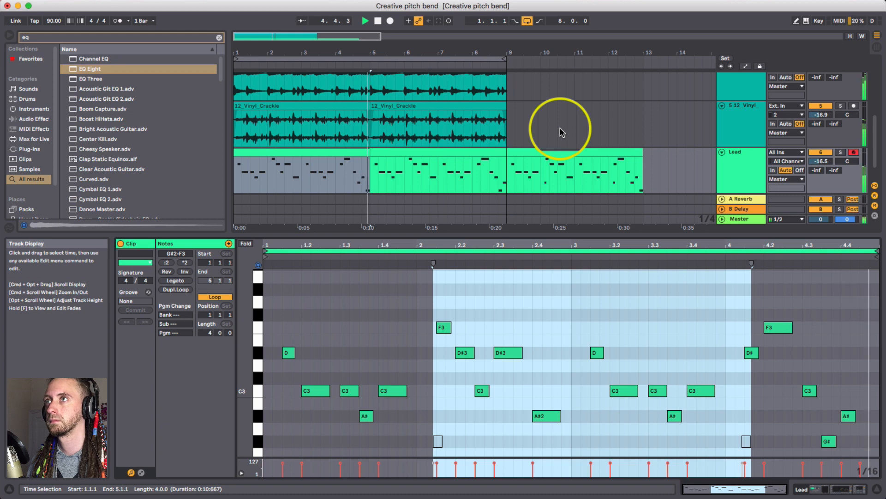
pyautogui.press('space')
# - Highlight the opening phrase in bar 1 of the Lead clip and compare it with the second Lead clip
pyautogui.click(288, 353)
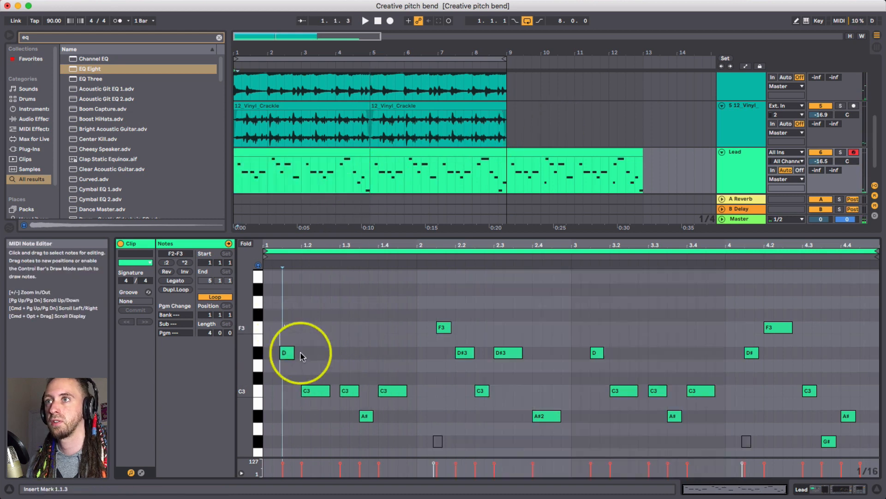
pyautogui.moveTo(300, 352); pyautogui.dragTo(401, 435)
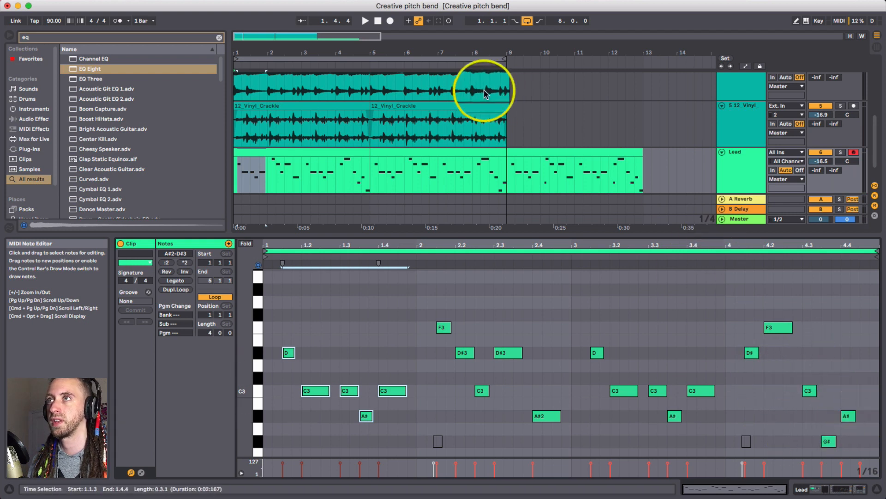
pyautogui.click(485, 153)
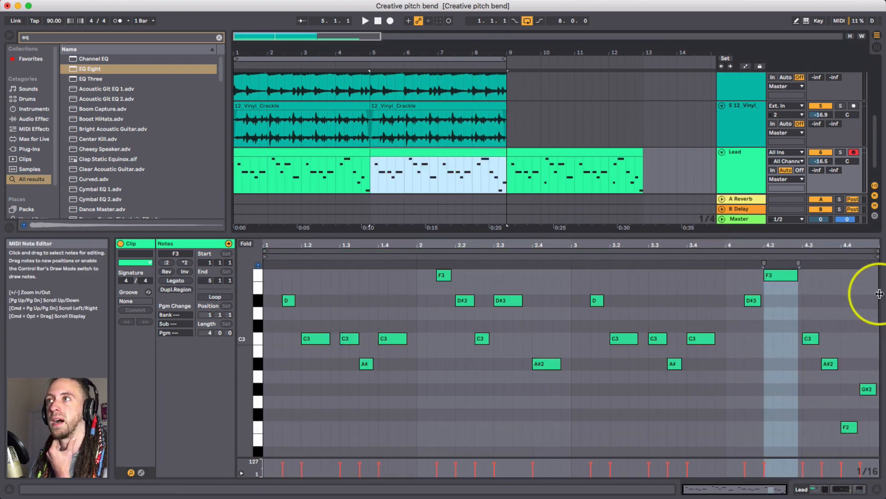
pyautogui.click(310, 152)
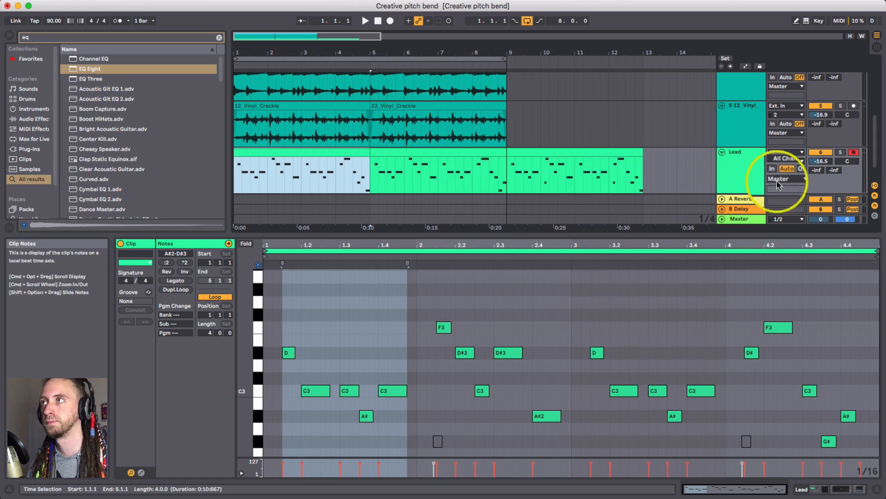
# - Open Serum from the Lead track's devices and adjust the Porta amount in its voicing section during playback
pyautogui.click(741, 171)
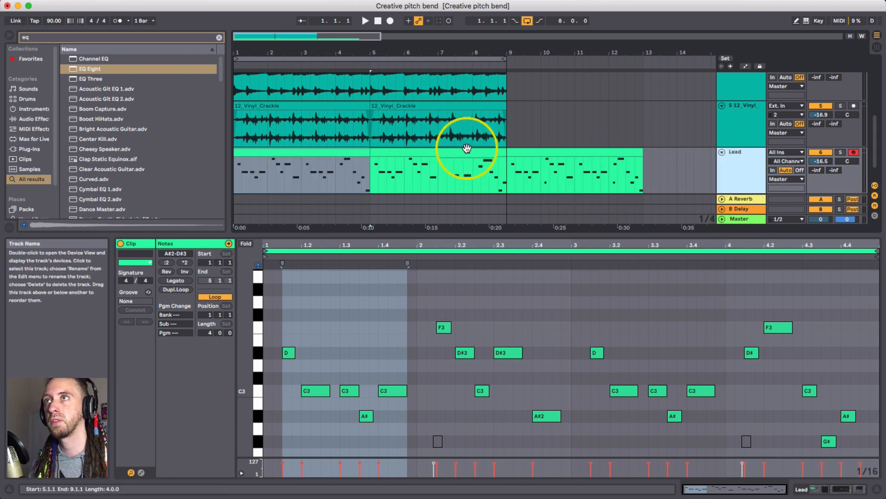
pyautogui.click(736, 173)
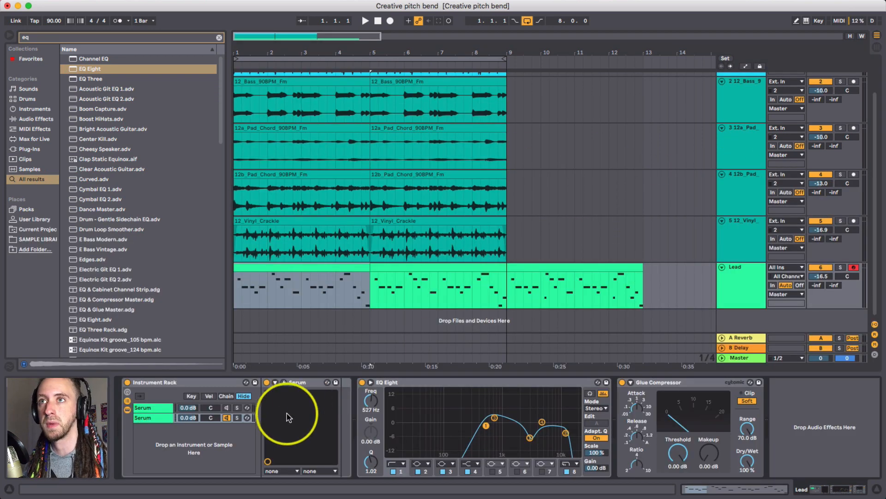
pyautogui.click(284, 382)
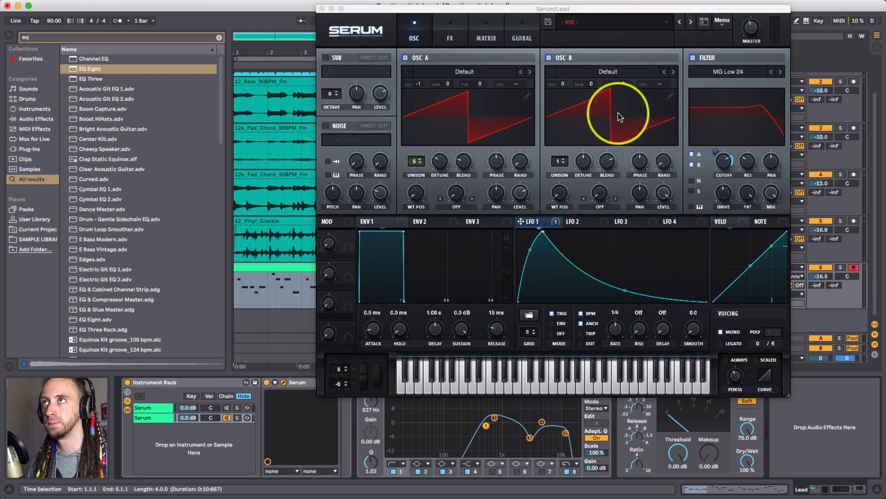
pyautogui.moveTo(603, 11); pyautogui.dragTo(480, 7)
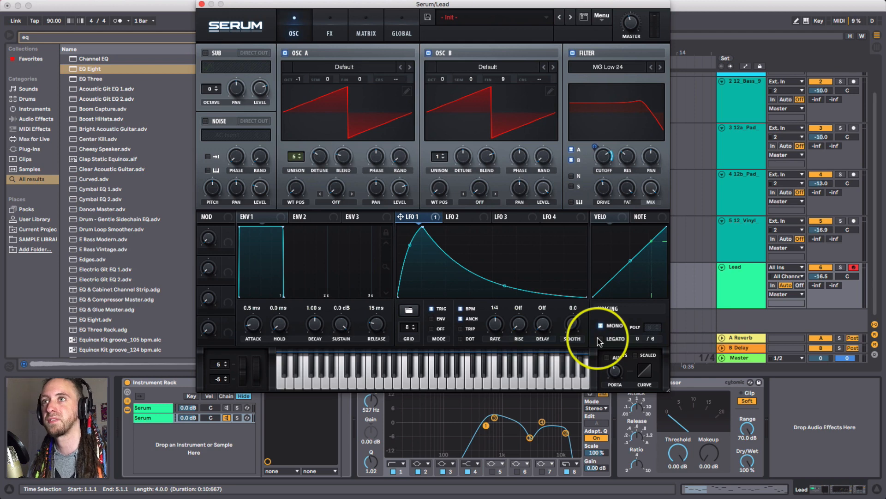
pyautogui.moveTo(599, 342)
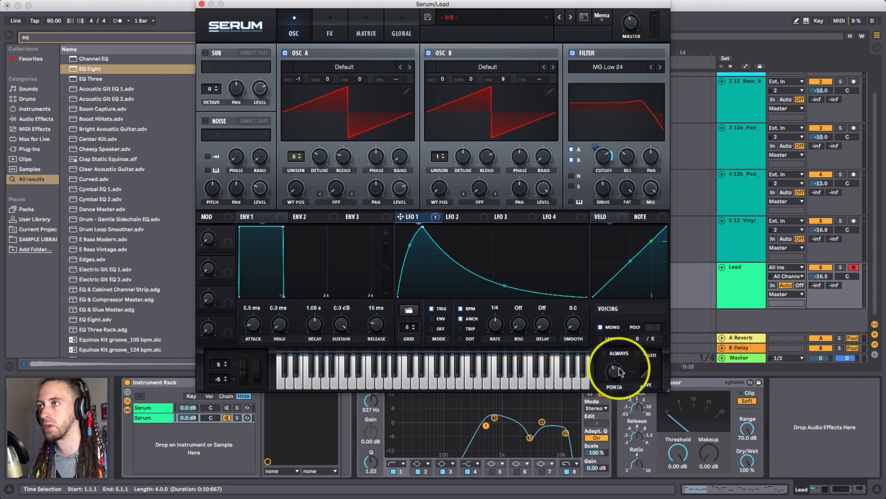
pyautogui.moveTo(619, 372)
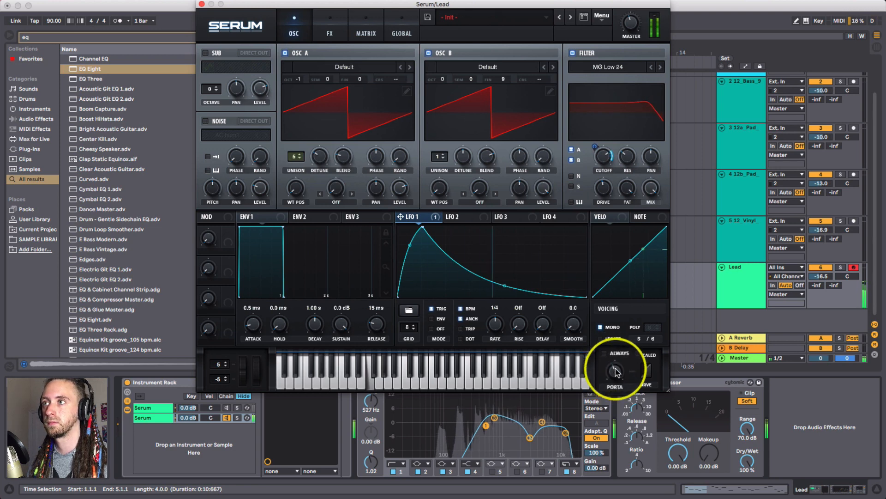
pyautogui.moveTo(610, 376)
pyautogui.mouseDown()
pyautogui.moveTo(612, 468)
pyautogui.moveTo(612, 365)
pyautogui.mouseUp()
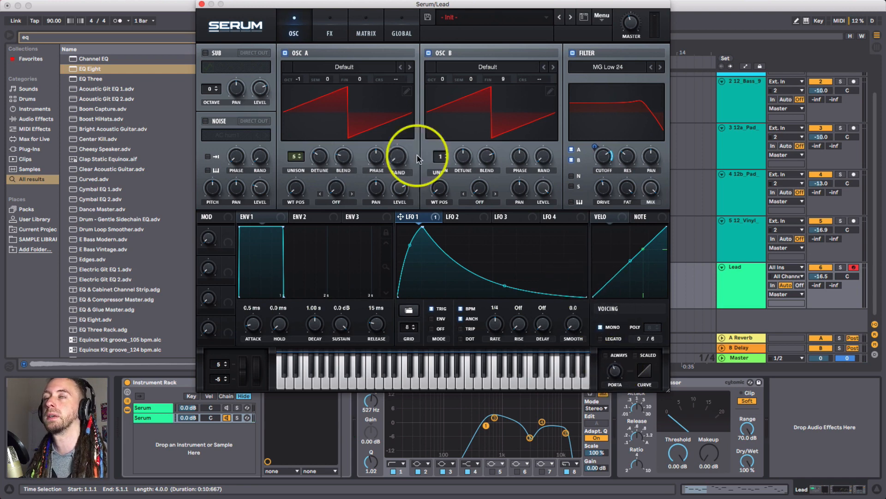
pyautogui.click(202, 6)
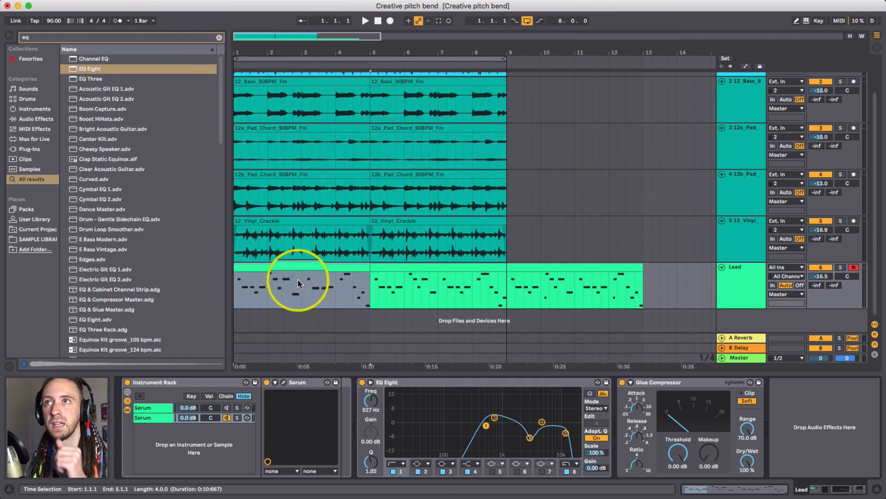
# - Zoom into bar 2 of the first Lead clip and activate the muted G#2 note just before the F3
pyautogui.doubleClick(304, 268)
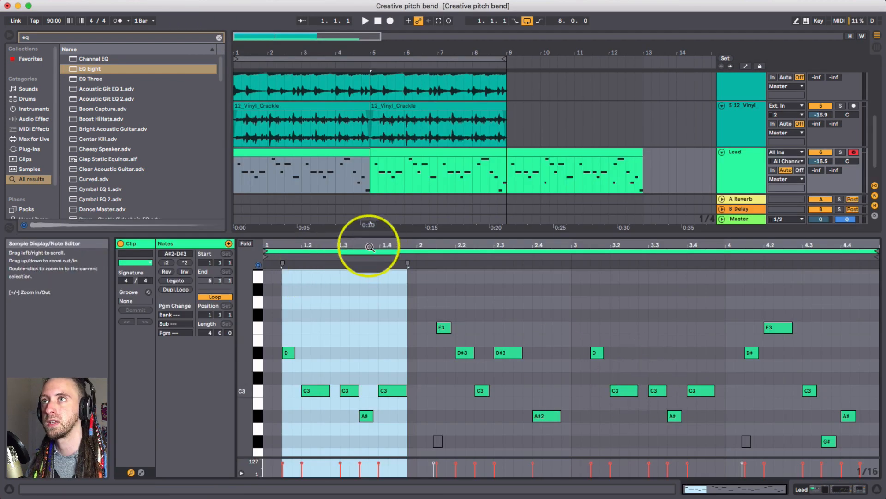
pyautogui.moveTo(383, 236); pyautogui.dragTo(437, 207)
pyautogui.click(379, 399)
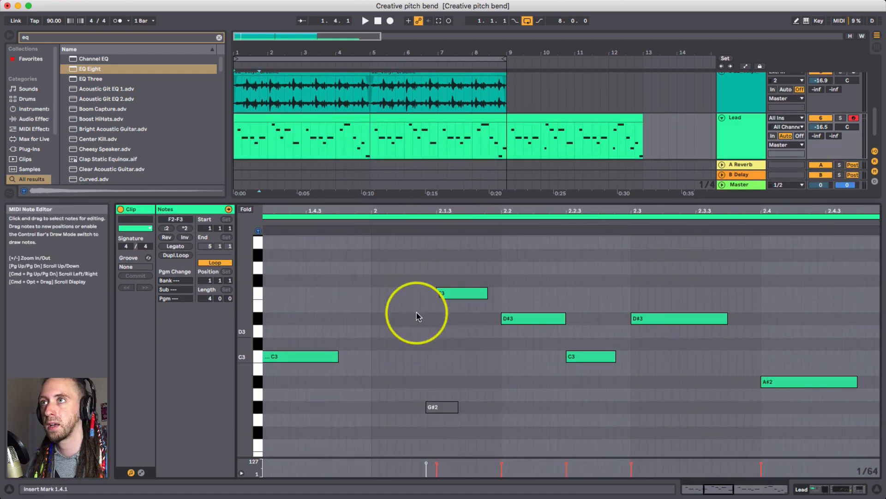
pyautogui.moveTo(450, 292); pyautogui.dragTo(452, 293)
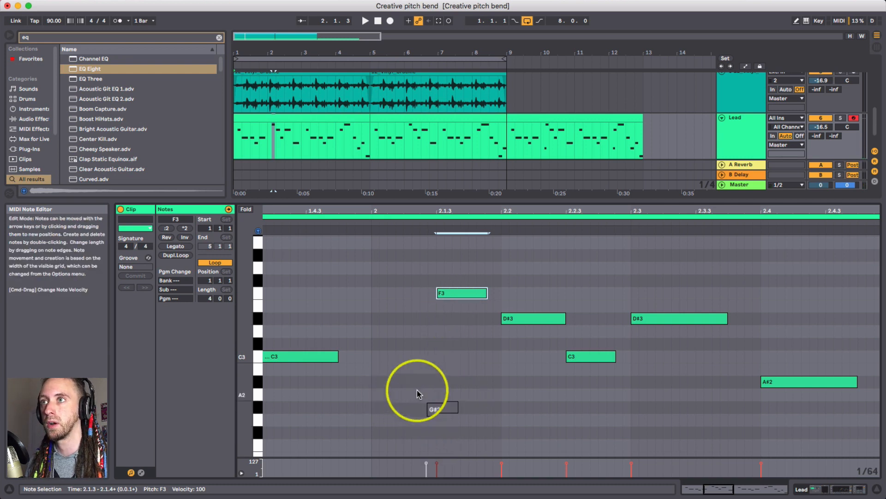
pyautogui.click(427, 400)
pyautogui.press('0')
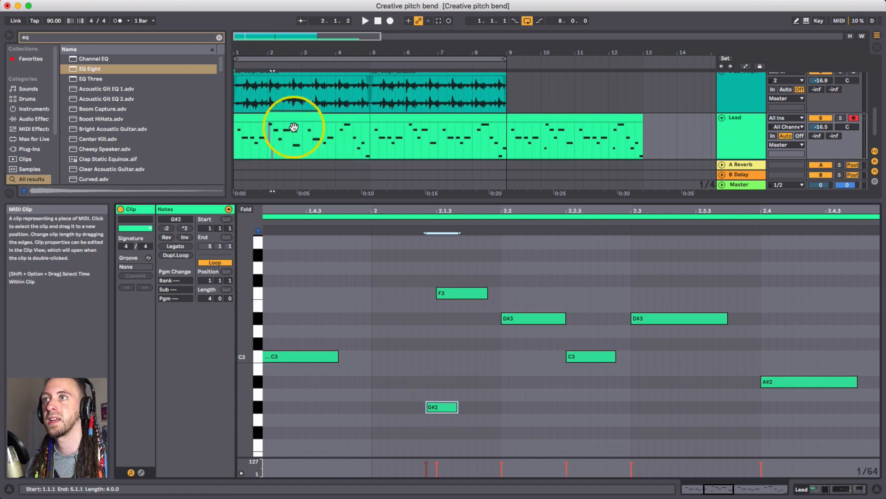
# - Deactivate the G#2 note in bar 2 again and play the lead from bar 2 without it
pyautogui.click(412, 385)
pyautogui.moveTo(412, 385); pyautogui.dragTo(477, 442)
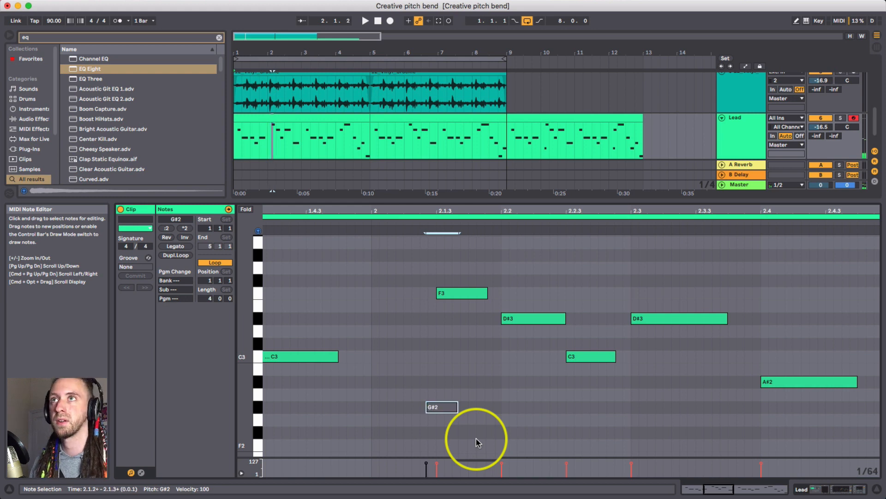
pyautogui.click(268, 139)
pyautogui.press('space')
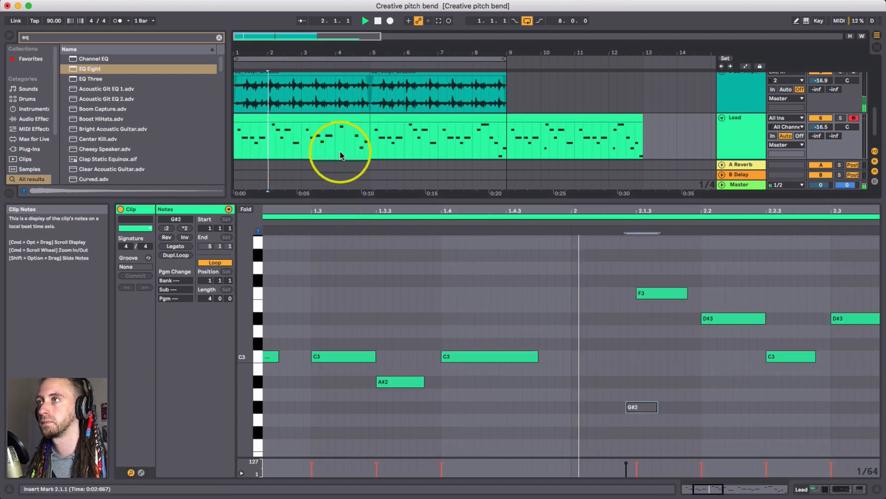
# - Reactivate the G#2 note before the F3 in bar 2 and listen to the phrase with the slide
pyautogui.click(629, 406)
pyautogui.press('space')
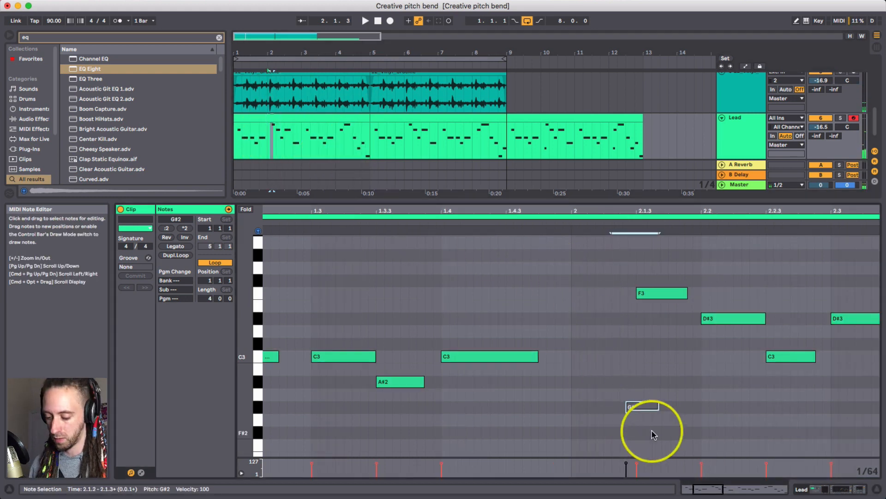
pyautogui.press('0')
pyautogui.press('space')
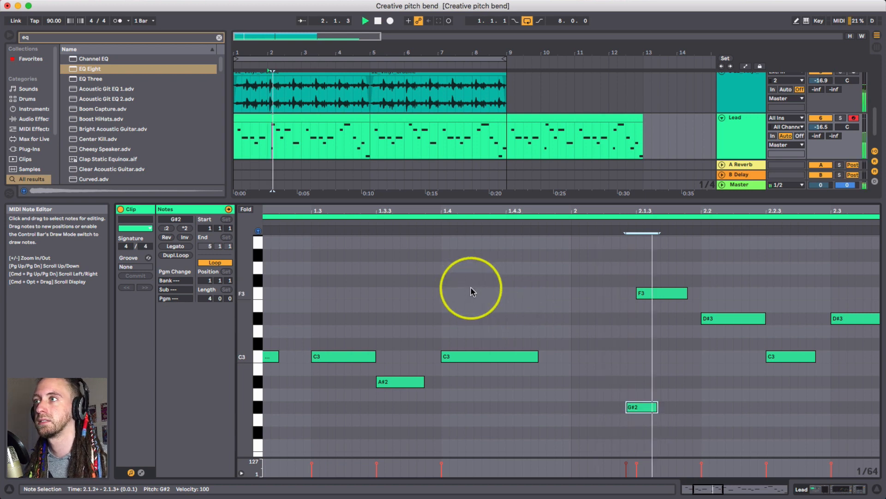
pyautogui.press('space')
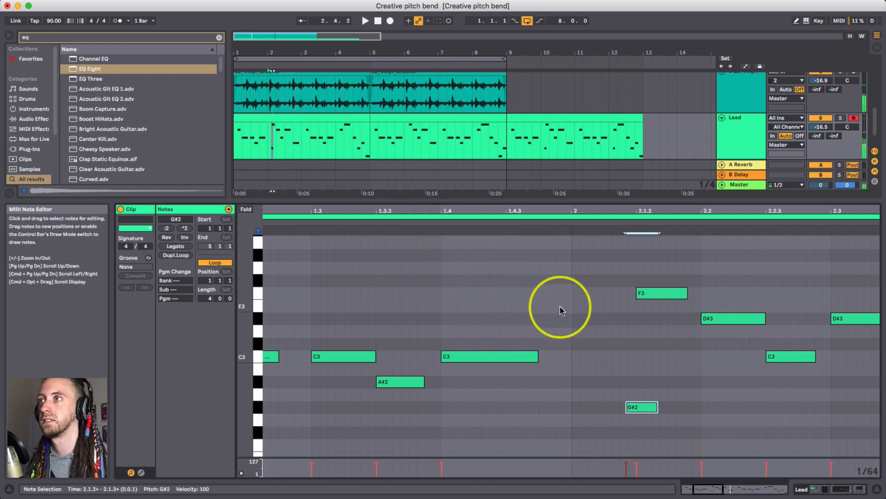
pyautogui.press('space')
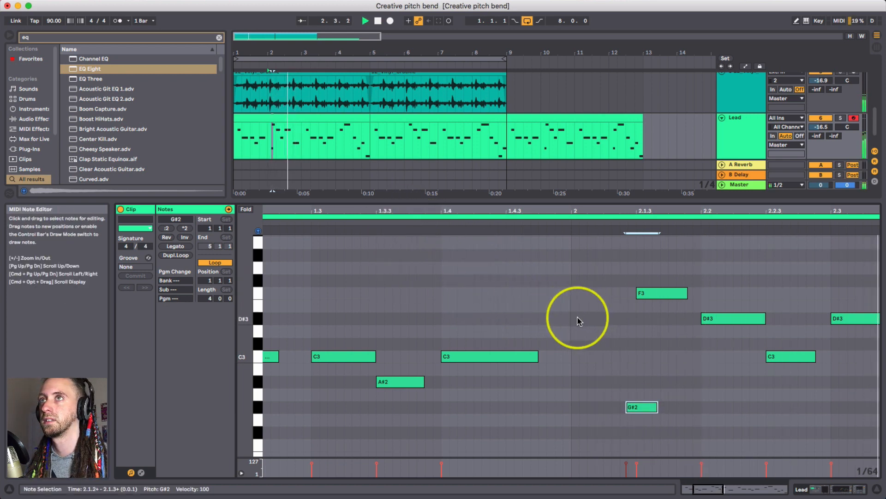
pyautogui.press('space')
# - Activate the muted G#2 note at the start of bar 4, just before the D#3
pyautogui.moveTo(576, 211); pyautogui.dragTo(575, 203)
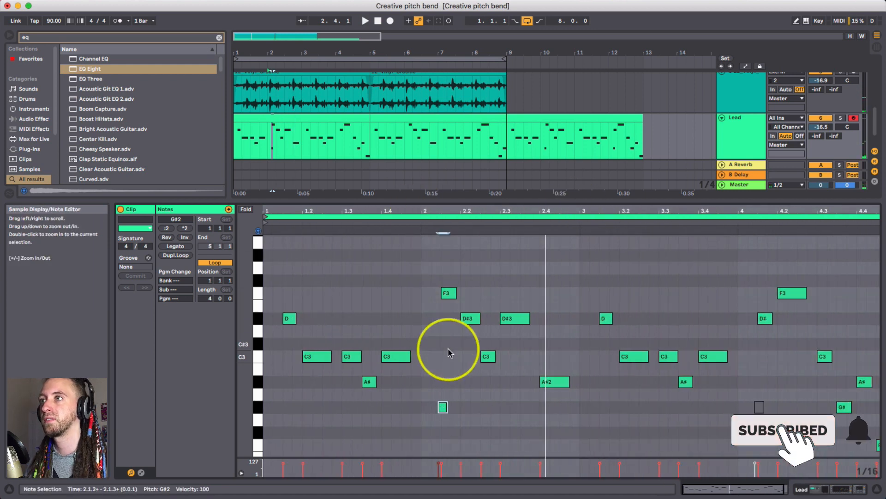
pyautogui.hscroll(2, 490, 389)
pyautogui.moveTo(734, 395); pyautogui.dragTo(748, 425)
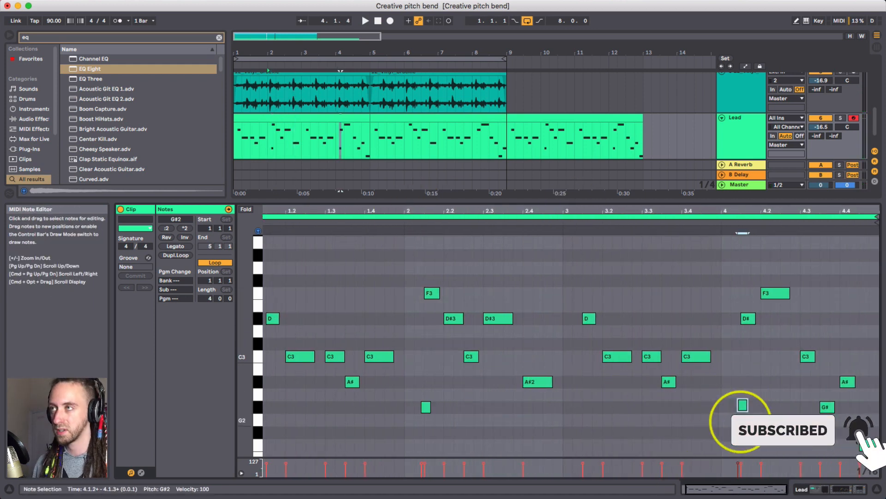
# - Place a copy of the short slide note at F2, starting just before the C3 on beat 3.3
pyautogui.moveTo(629, 202); pyautogui.dragTo(632, 211)
pyautogui.keyDown('alt'); pyautogui.moveTo(729, 359); pyautogui.dragTo(717, 442); pyautogui.keyUp('alt')
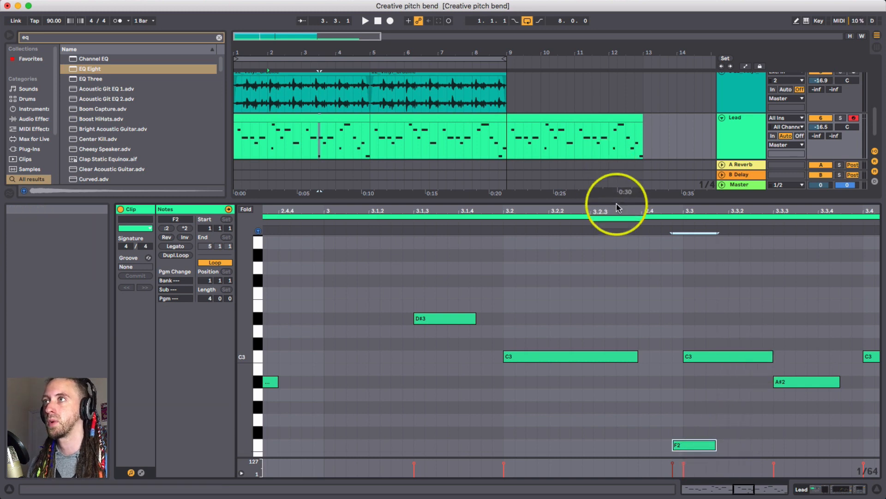
pyautogui.moveTo(617, 208); pyautogui.dragTo(614, 203)
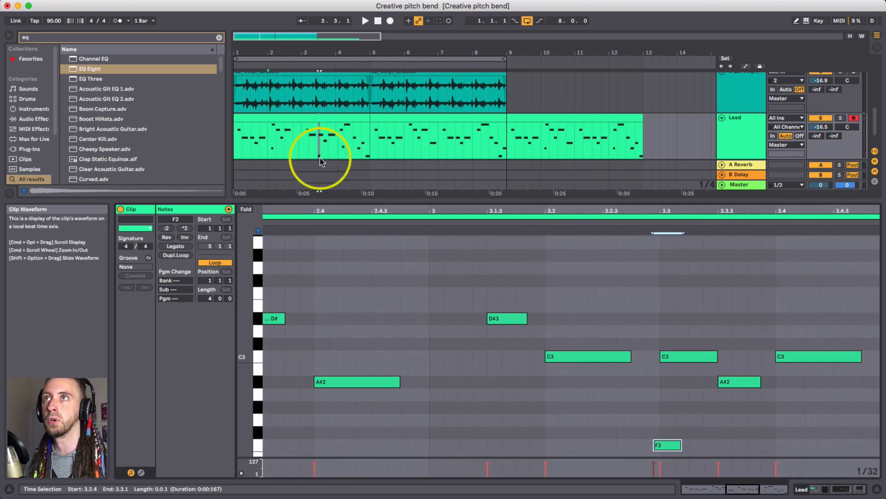
# - Play the lead from bar 3 and move the F2 note before beat 3.3 slightly earlier
pyautogui.click(303, 141)
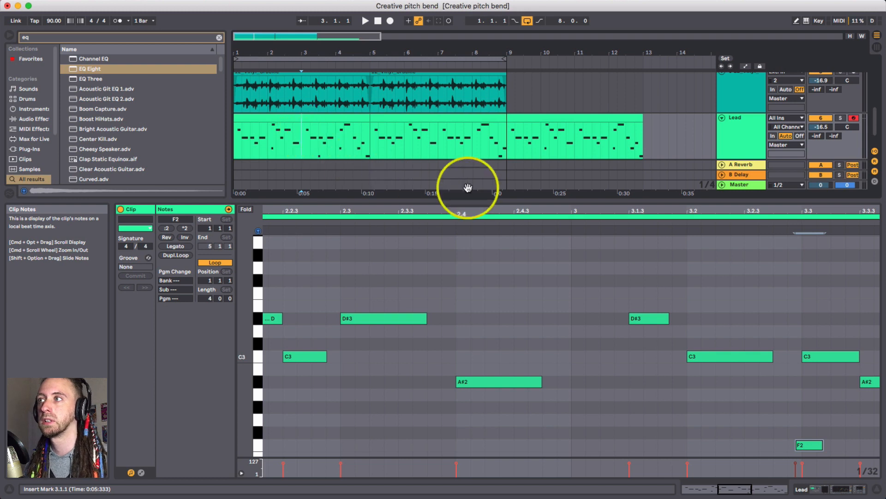
pyautogui.press('space')
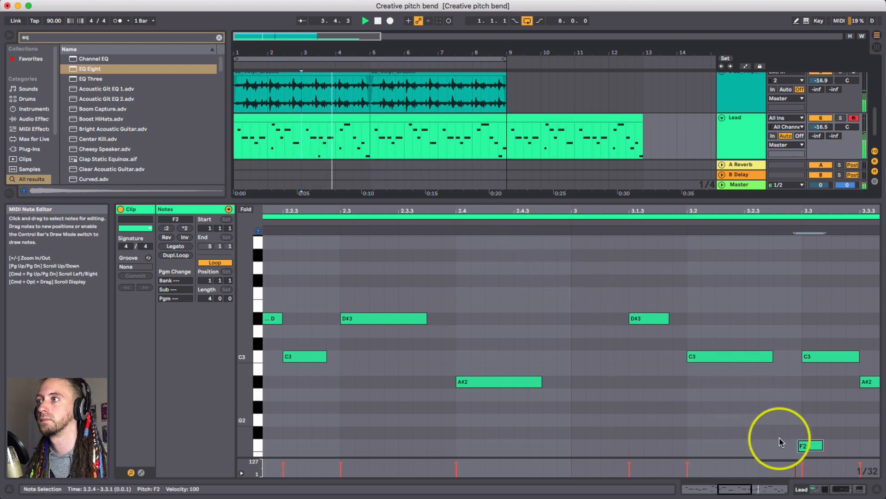
pyautogui.press('space')
pyautogui.moveTo(810, 448); pyautogui.dragTo(808, 447)
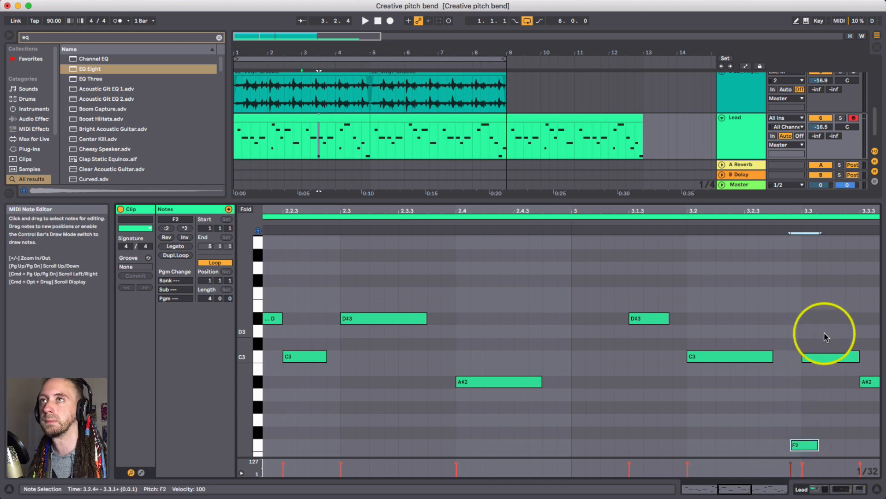
# - Play the lead around beat 3.3 to hear the slide from the moved F2 note
pyautogui.press('space')
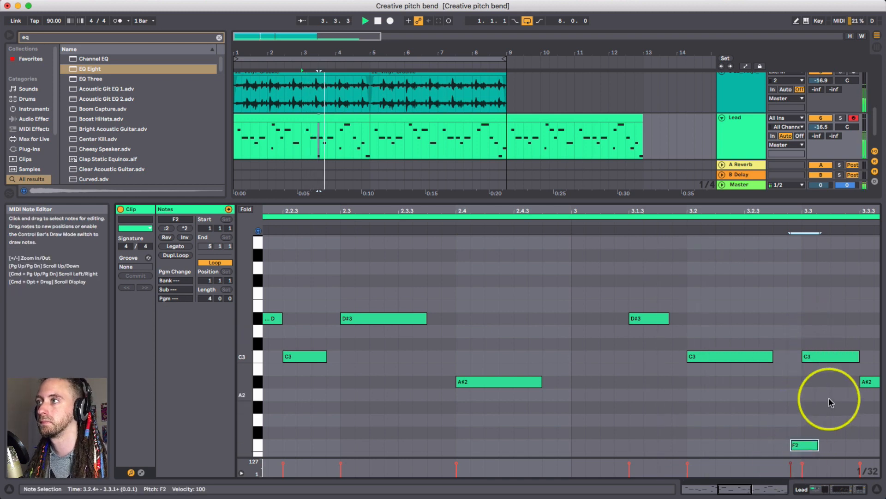
pyautogui.press('space')
pyautogui.moveTo(647, 210); pyautogui.dragTo(648, 208)
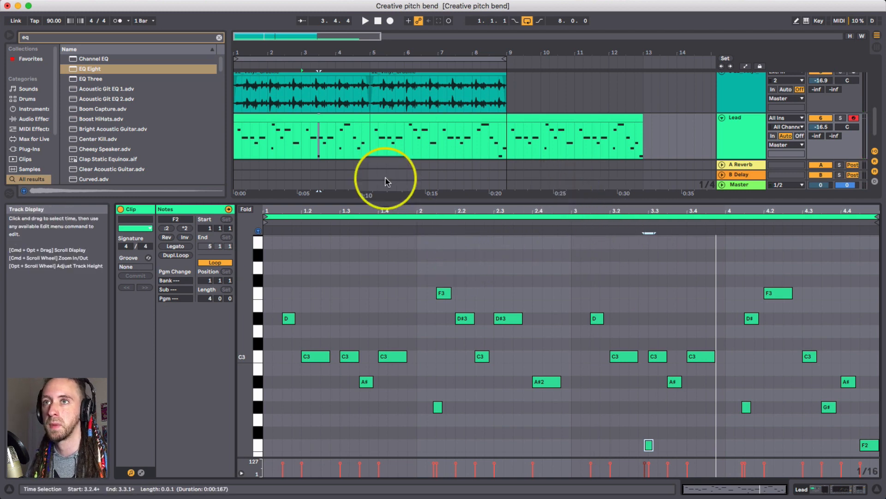
# - Open the Serum instrument on the Lead track and move its window aside to uncover the start of the arrangement
pyautogui.doubleClick(748, 141)
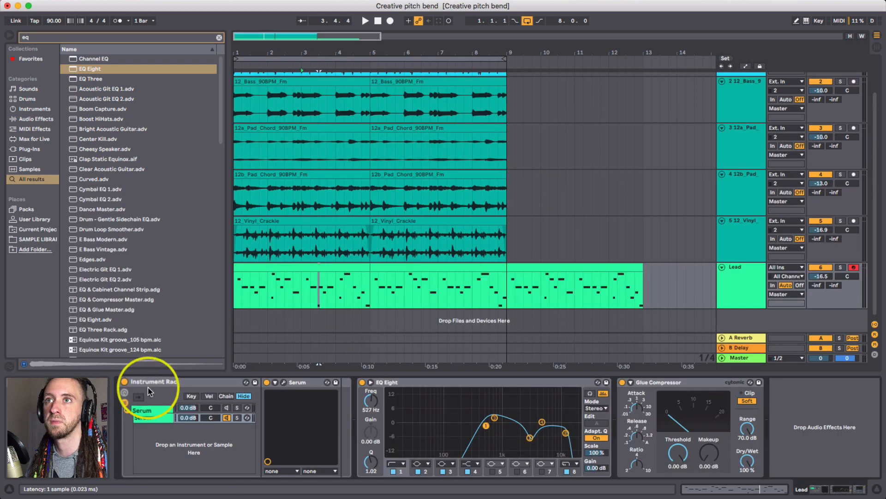
pyautogui.click(284, 382)
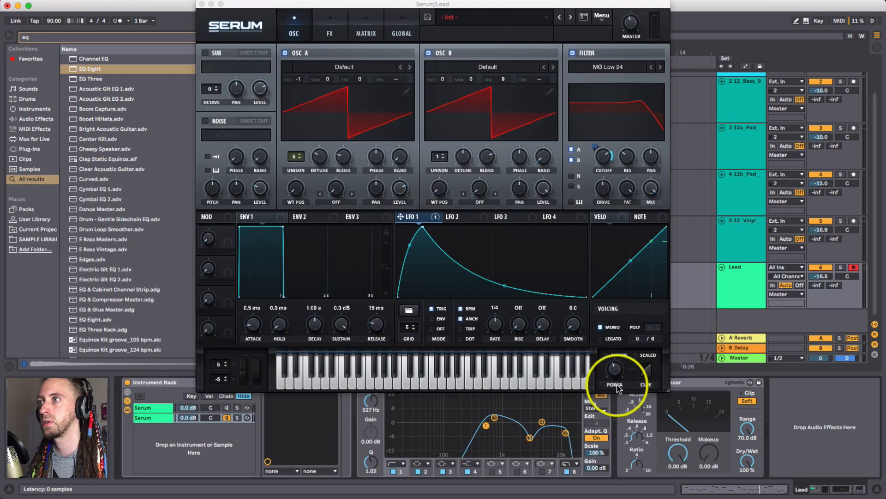
pyautogui.moveTo(617, 388)
pyautogui.mouseDown()
pyautogui.moveTo(618, 375)
pyautogui.moveTo(607, 384)
pyautogui.moveTo(619, 337)
pyautogui.moveTo(616, 371)
pyautogui.mouseUp()
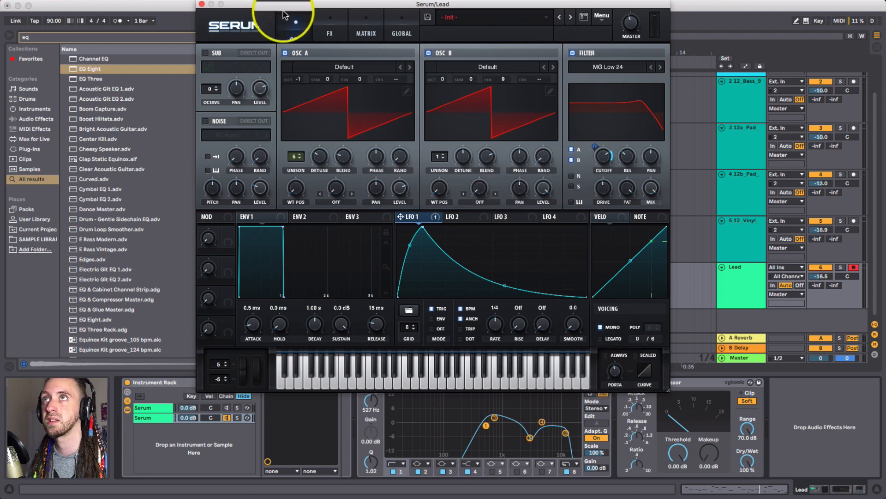
pyautogui.moveTo(336, 6); pyautogui.dragTo(464, 6)
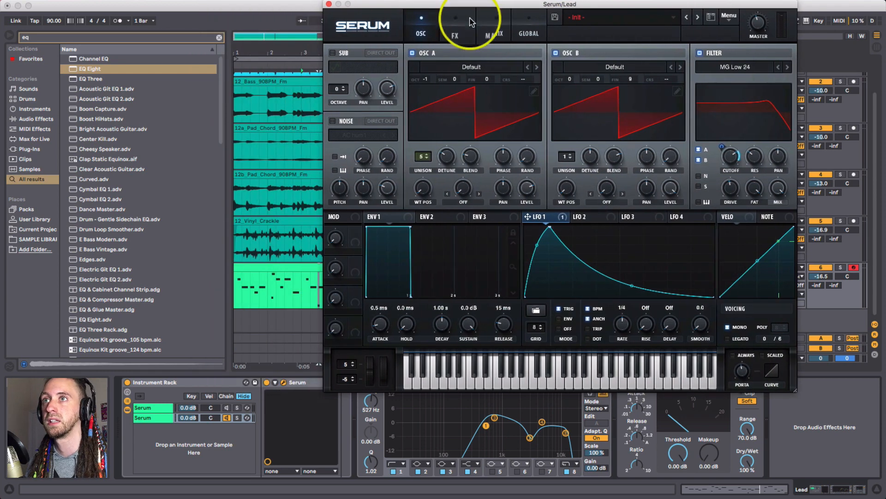
# - Adjust Serum's portamento time to about 172 ms while playing the arrangement from bar 1
pyautogui.click(234, 302)
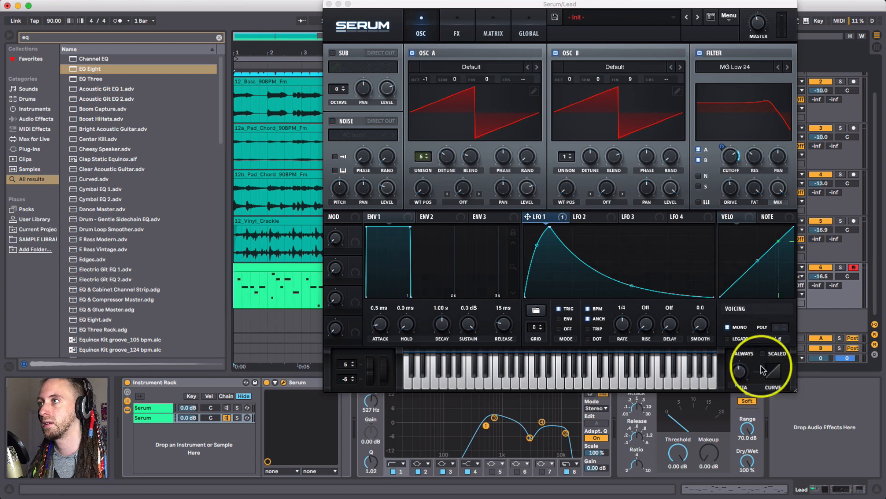
pyautogui.moveTo(744, 380); pyautogui.dragTo(744, 364)
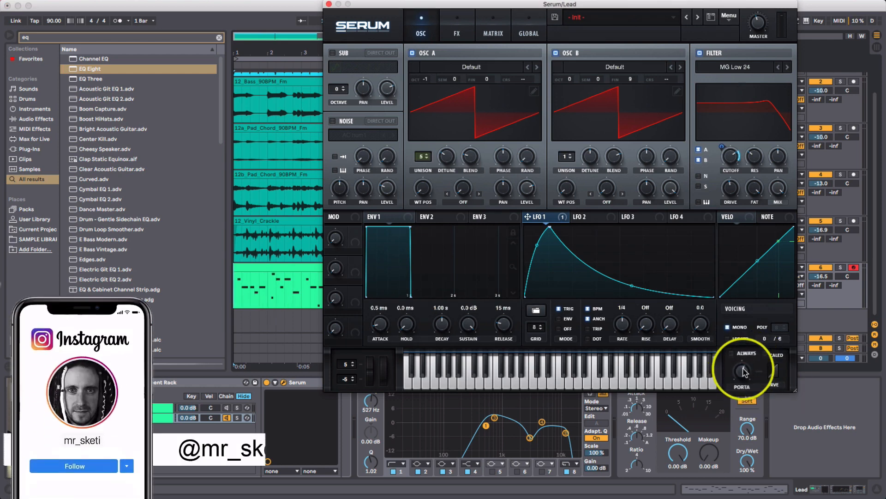
pyautogui.press('space')
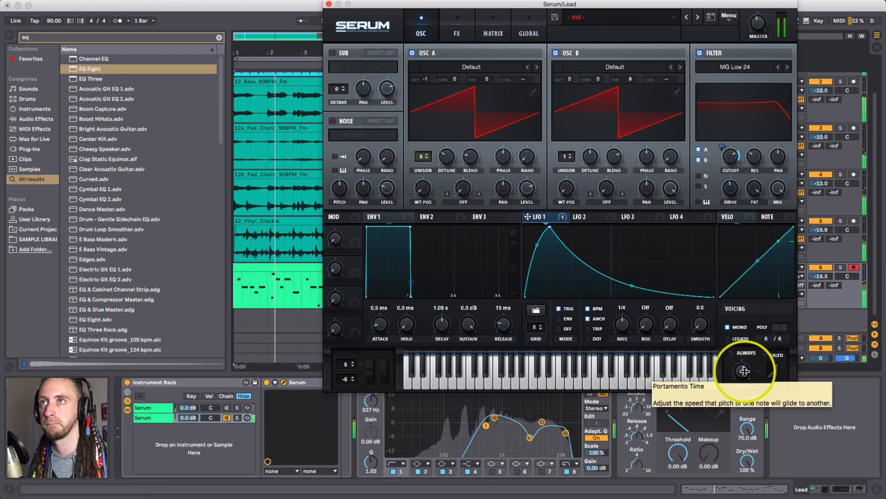
pyautogui.moveTo(745, 371); pyautogui.dragTo(744, 384)
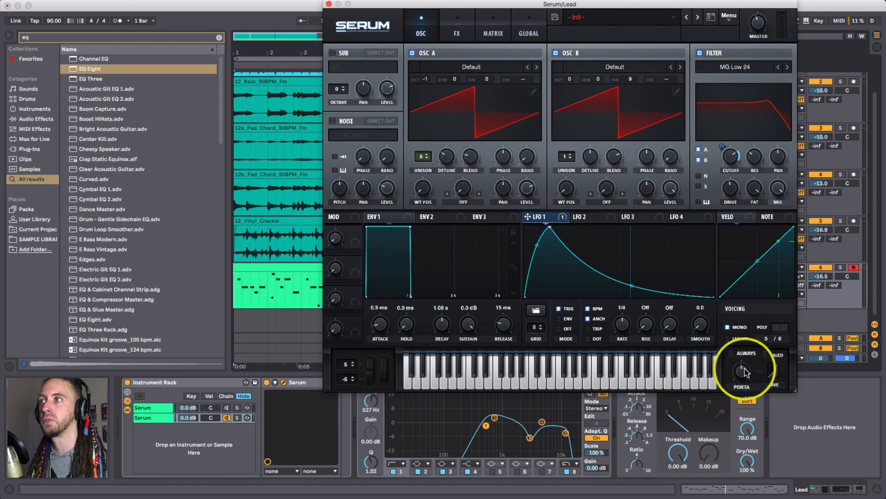
pyautogui.press('space')
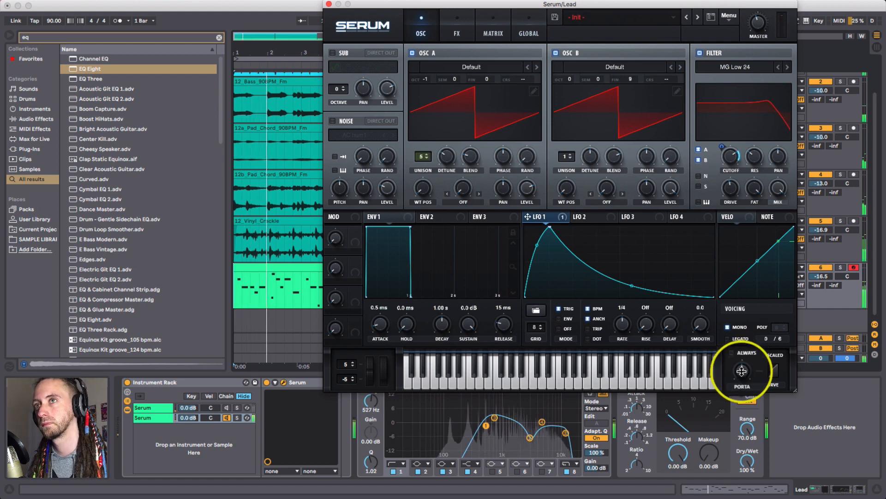
pyautogui.moveTo(741, 371); pyautogui.dragTo(742, 375)
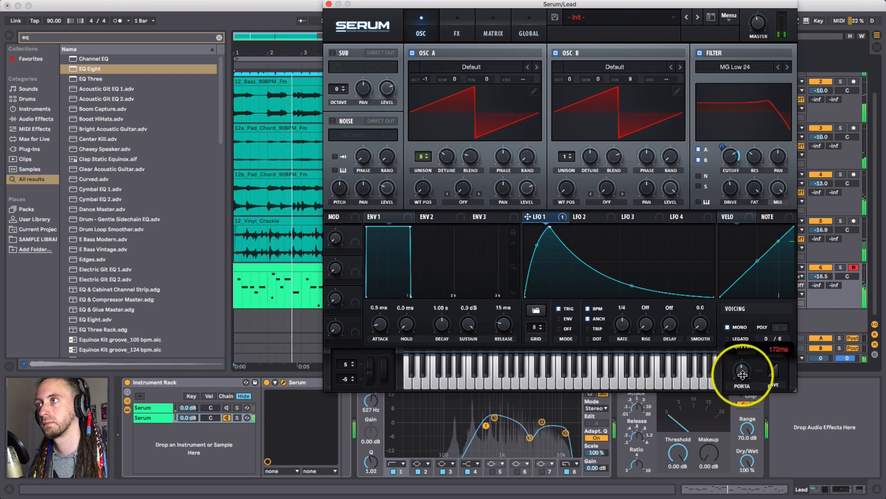
pyautogui.press('space')
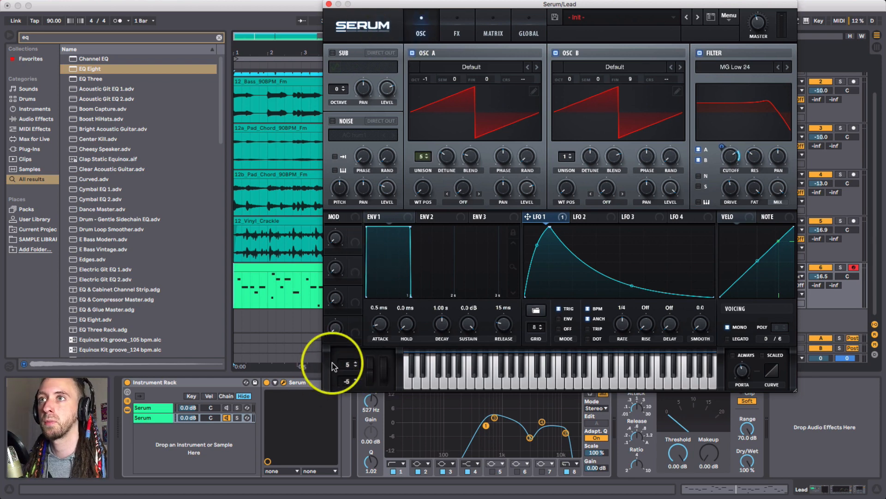
# - Close Serum and show the MIDI Ctrl Pitch Bend envelope of the first Lead clip
pyautogui.click(329, 7)
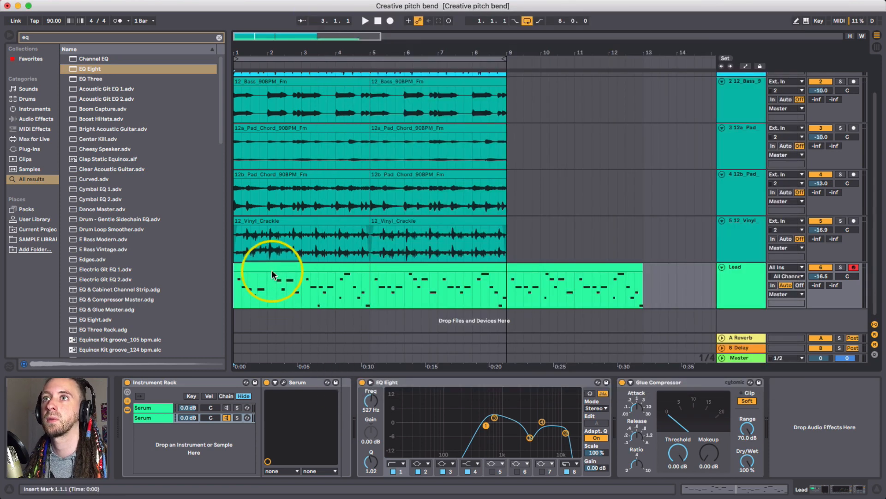
pyautogui.doubleClick(271, 270)
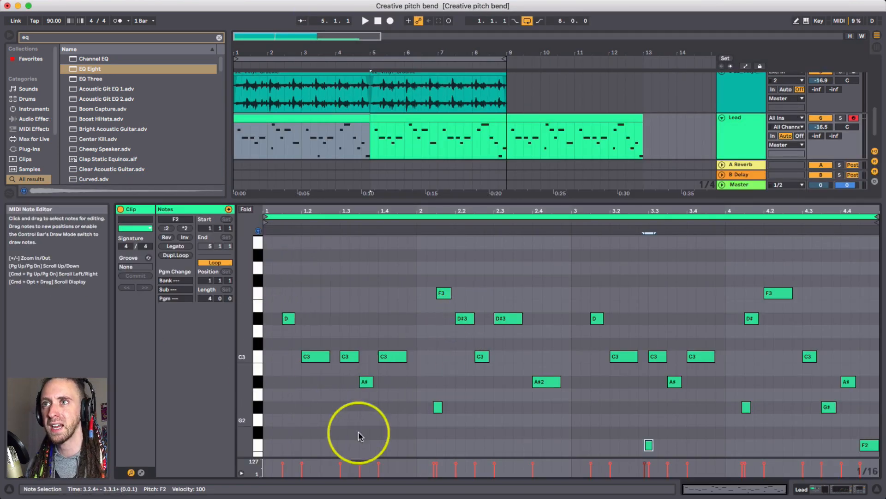
pyautogui.click(141, 472)
pyautogui.click(255, 219)
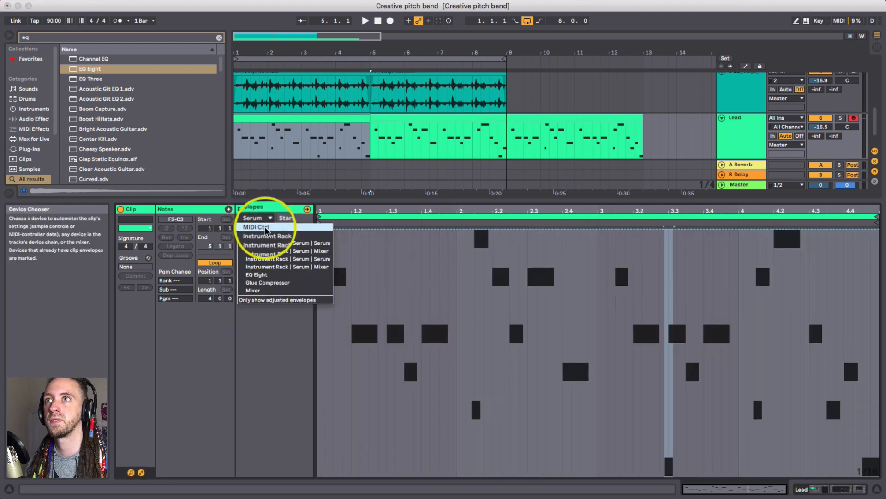
pyautogui.click(255, 217)
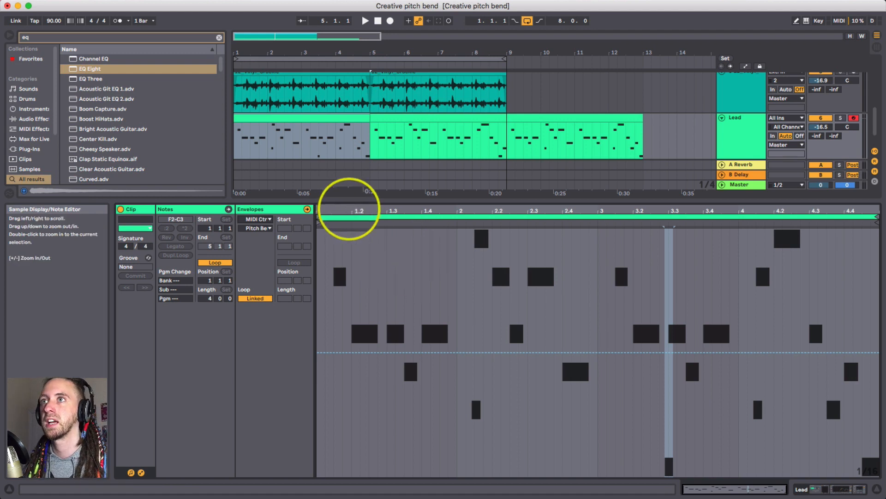
# - Draw a pitch-bend dip to the lowest value at the start of the C3 on beat 1.2, with a curved return to 0
pyautogui.moveTo(348, 210); pyautogui.dragTo(409, 362)
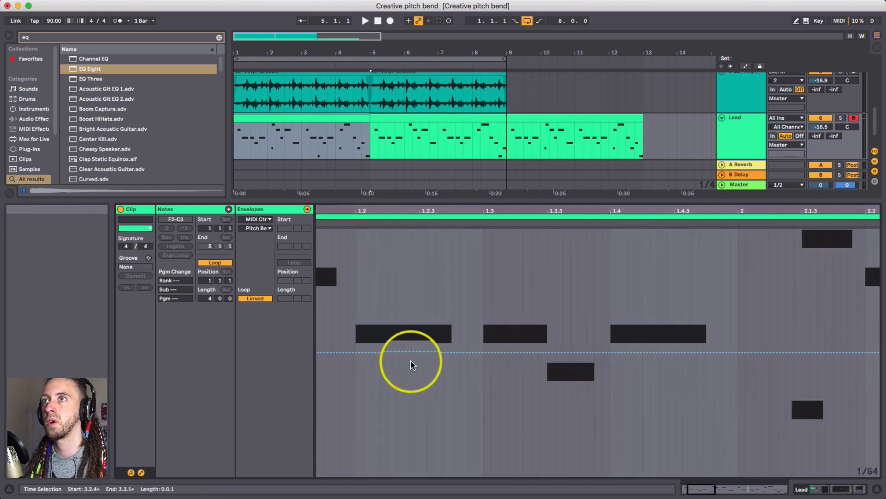
pyautogui.click(368, 352)
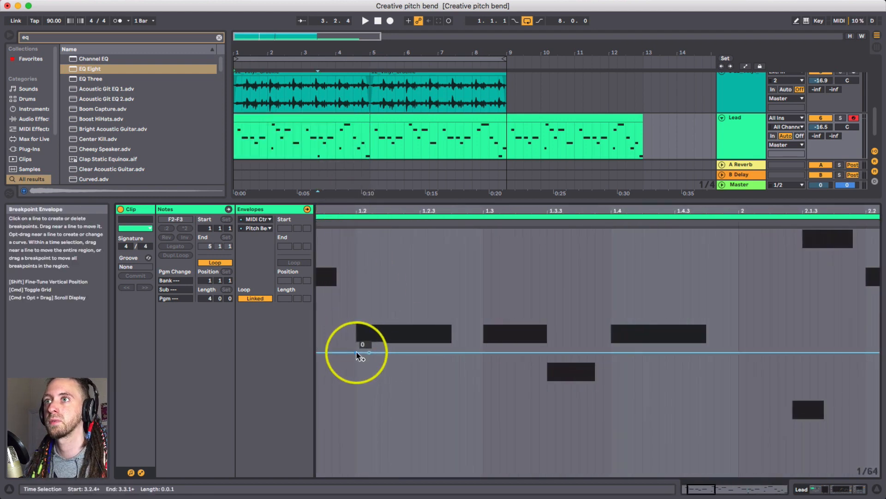
pyautogui.click(356, 352)
pyautogui.click(342, 353)
pyautogui.moveTo(355, 355); pyautogui.dragTo(357, 476)
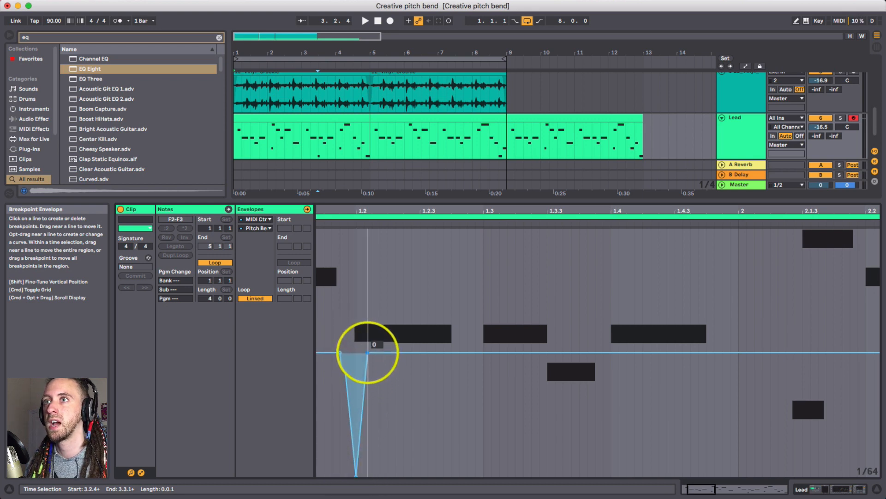
pyautogui.moveTo(367, 352); pyautogui.dragTo(372, 352)
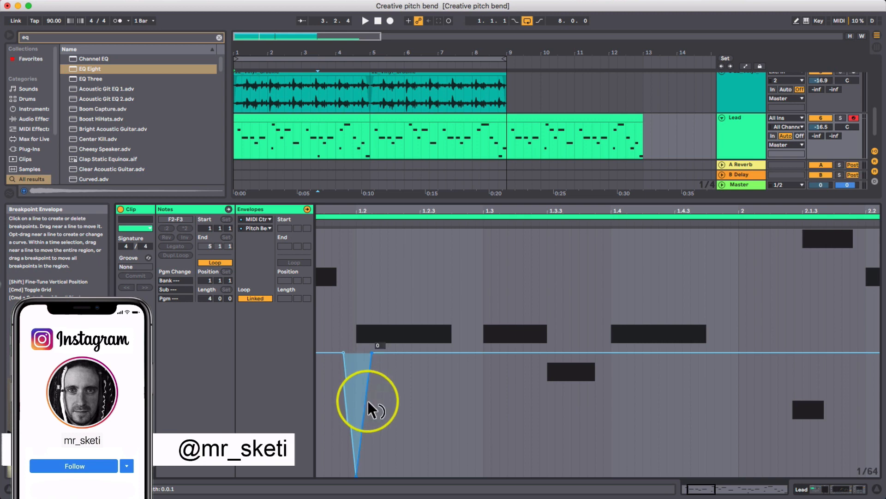
pyautogui.moveTo(368, 401); pyautogui.dragTo(367, 391)
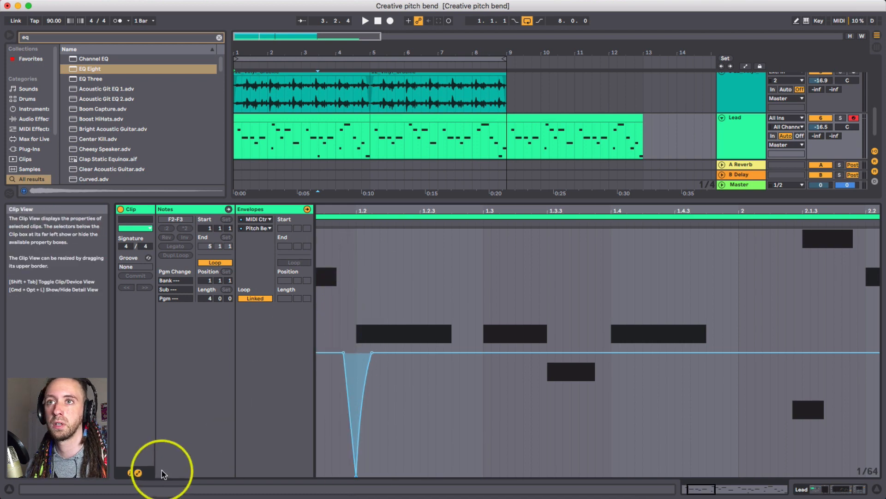
# - Play the clip from bar 1 and move the return point of the beat 1.2 pitch-bend dip slightly later
pyautogui.click(141, 472)
pyautogui.click(141, 472)
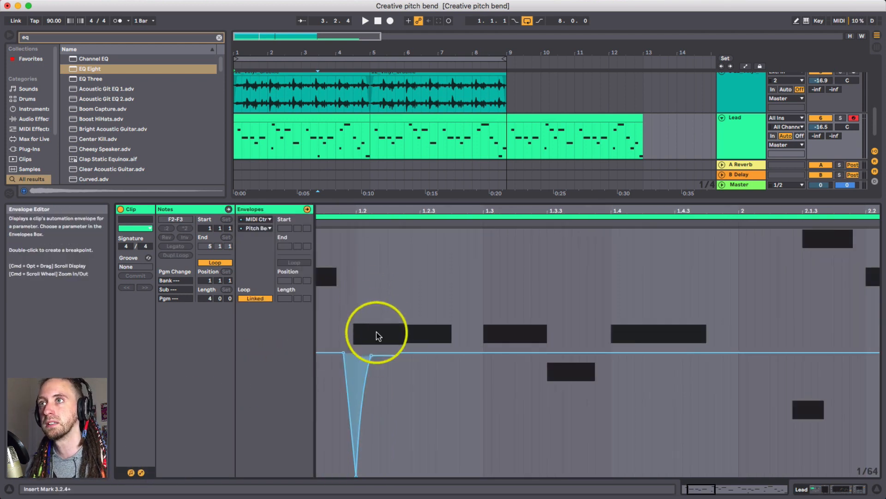
pyautogui.click(235, 118)
pyautogui.press('space')
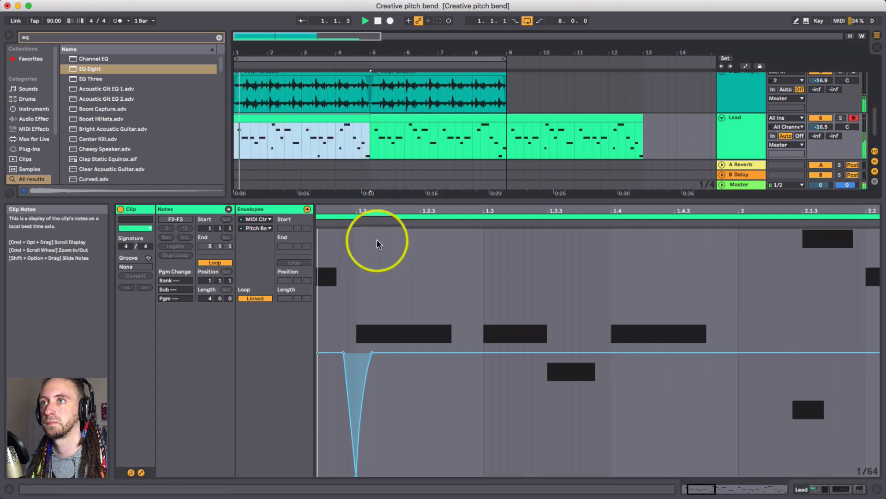
pyautogui.moveTo(373, 352)
pyautogui.mouseDown()
pyautogui.moveTo(356, 354)
pyautogui.moveTo(380, 353)
pyautogui.mouseUp()
pyautogui.moveTo(367, 390)
pyautogui.mouseDown()
pyautogui.moveTo(376, 362)
pyautogui.moveTo(368, 394)
pyautogui.mouseUp()
pyautogui.press('space')
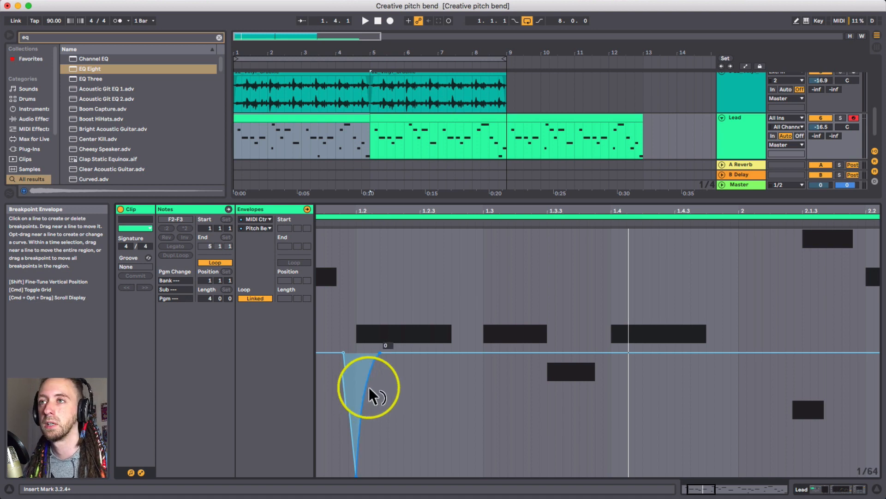
# - Bend the rising curve of the beat 1.2 dip more strongly and play the clip from the start to check it
pyautogui.moveTo(372, 393); pyautogui.dragTo(369, 377)
pyautogui.press('space')
pyautogui.press('space')
pyautogui.press('space')
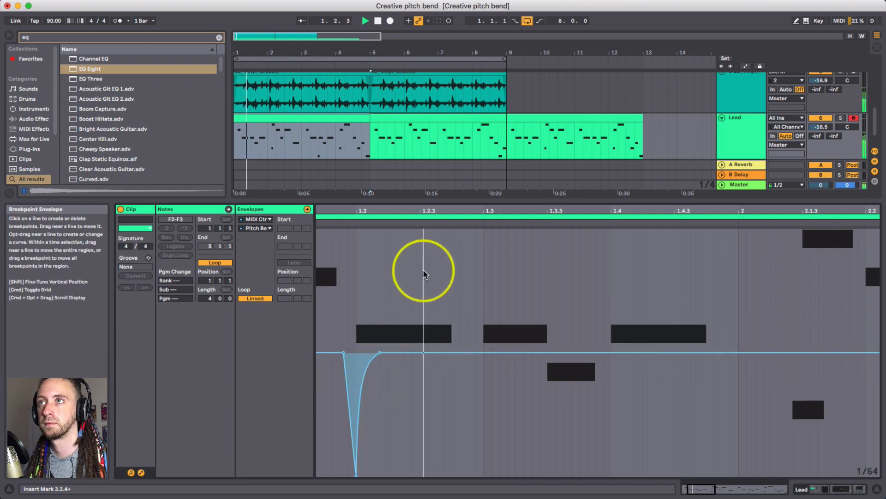
pyautogui.press('space')
# - Draw a pitch-bend dip at the end of the C3 on beat 1.4, falling along a curve to the lowest value and returning to 0
pyautogui.moveTo(434, 210); pyautogui.dragTo(433, 200)
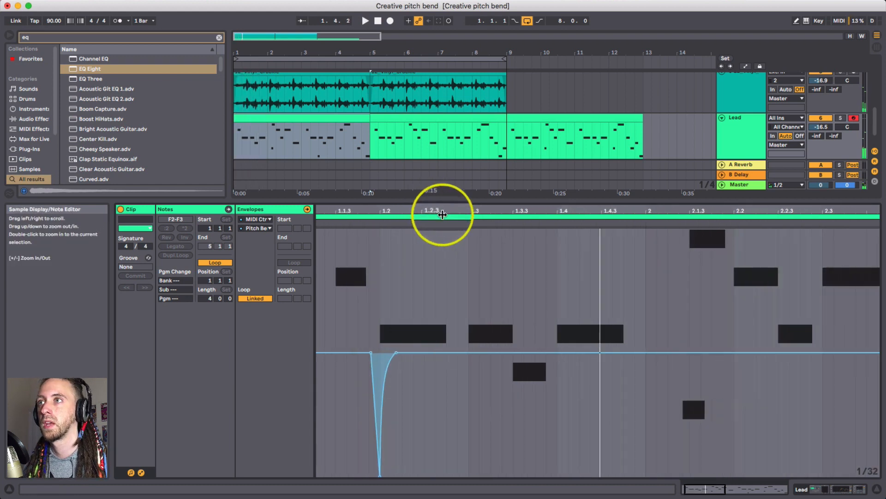
pyautogui.click(596, 353)
pyautogui.click(643, 354)
pyautogui.moveTo(624, 353); pyautogui.dragTo(624, 475)
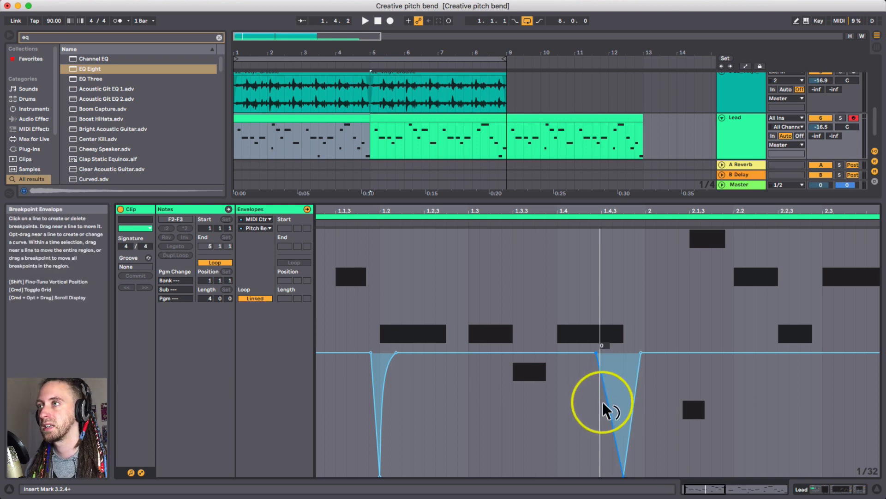
pyautogui.moveTo(603, 402); pyautogui.dragTo(599, 384)
# - Play the clip from bar 1 to hear both pitch bends, including the fall at the end of the beat 1.4 note
pyautogui.press('space')
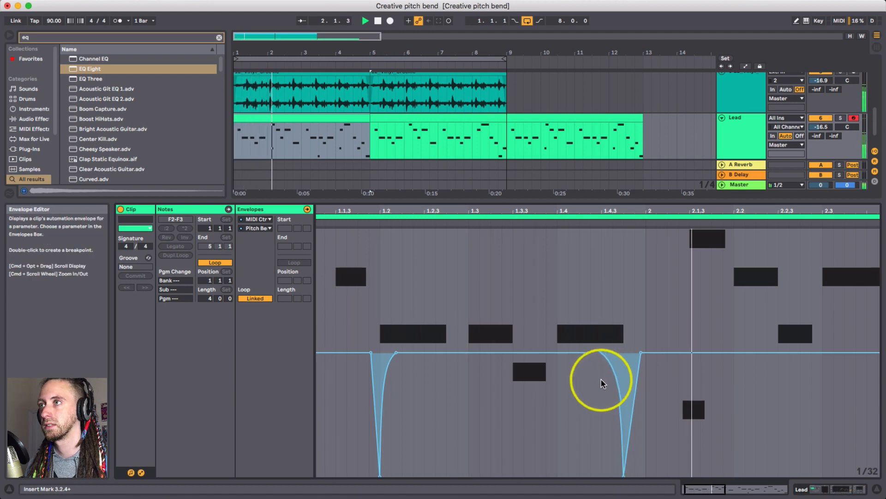
pyautogui.press('space')
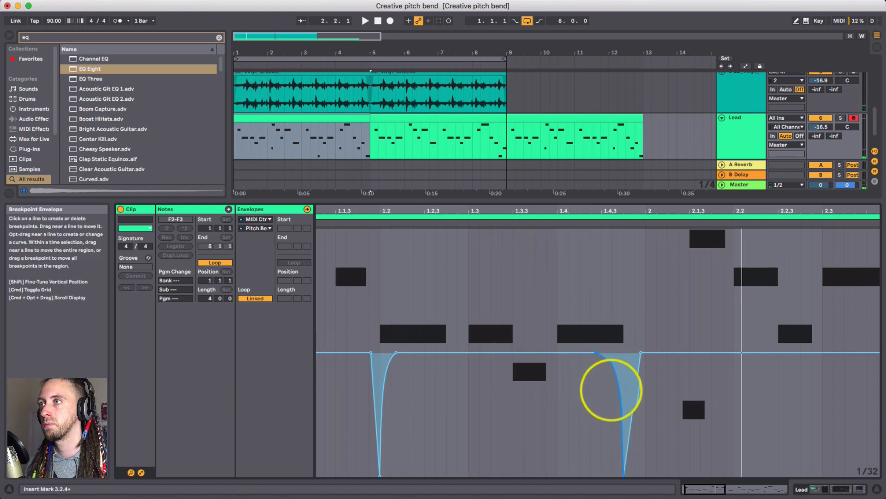
pyautogui.press('space')
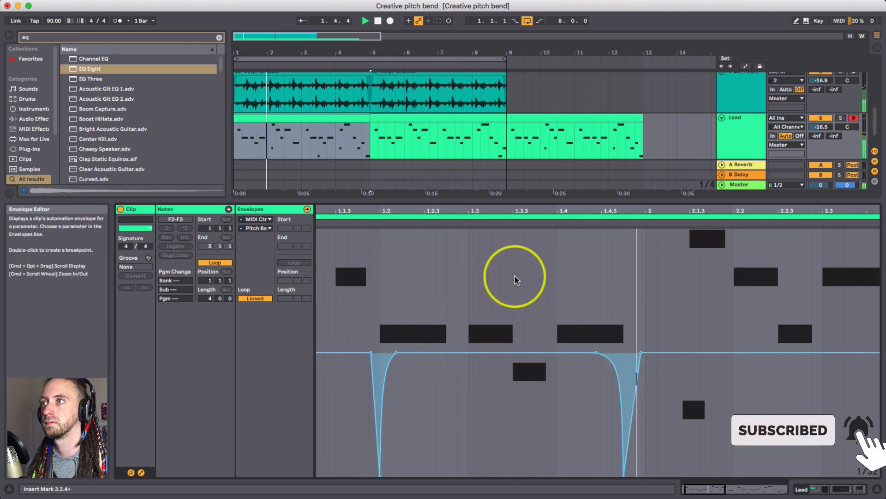
pyautogui.press('space')
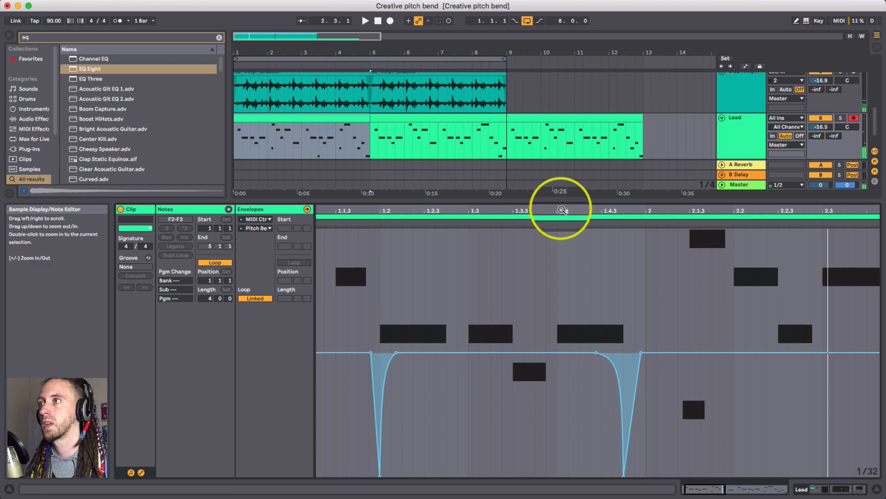
# - Draw a pitch-bend dip to the lowest value at the start of the D#3 on beat 2.2, rising back to 0 along a curve
pyautogui.moveTo(556, 212); pyautogui.dragTo(534, 381)
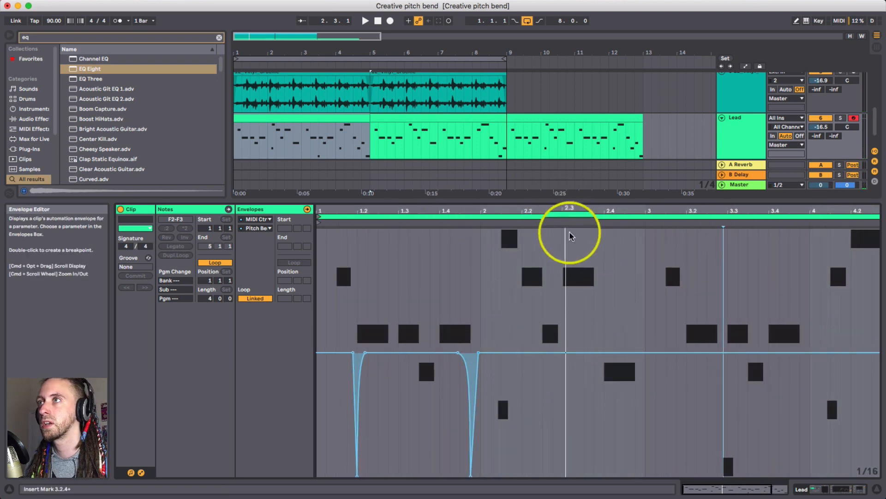
pyautogui.moveTo(569, 213); pyautogui.dragTo(568, 386)
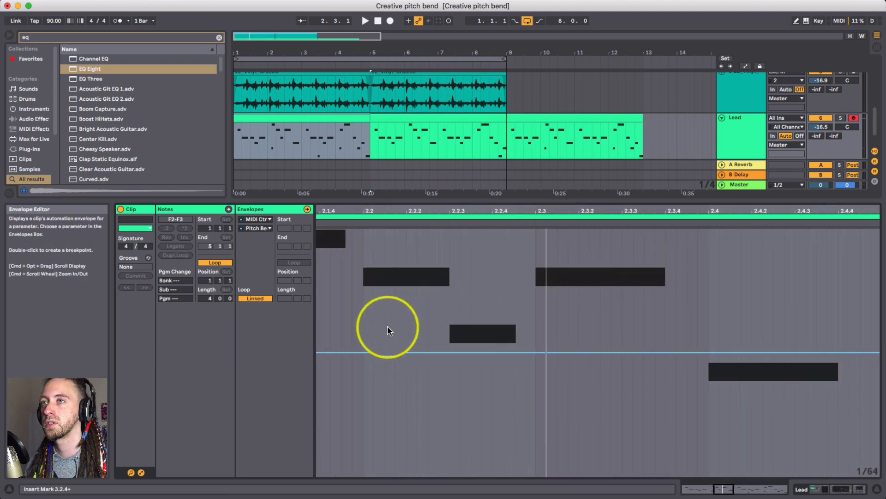
pyautogui.click(359, 352)
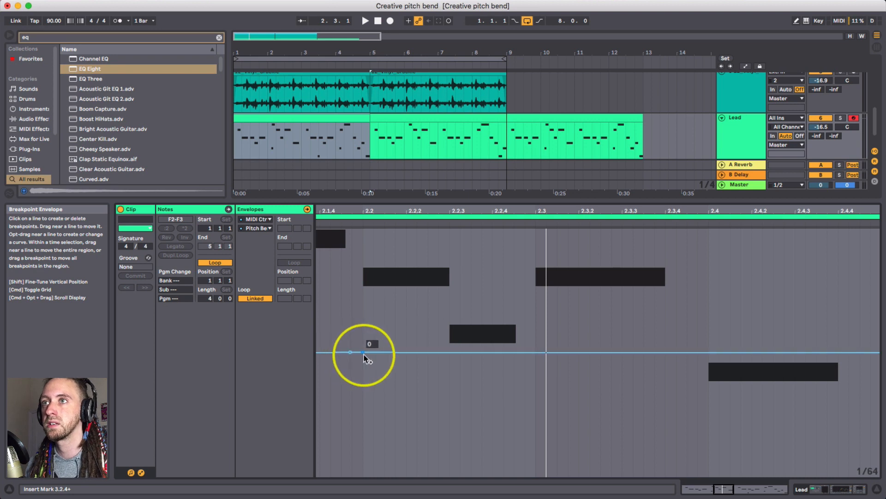
pyautogui.moveTo(367, 352); pyautogui.dragTo(364, 475)
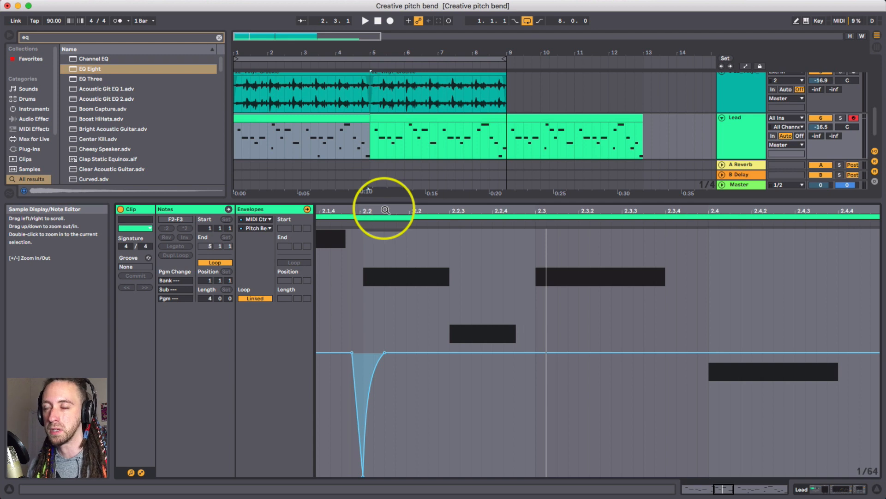
# - Play the clip from bar 1 to hear the pitch bends, including the slide into the beat 2.2 note
pyautogui.moveTo(385, 210); pyautogui.dragTo(385, 198)
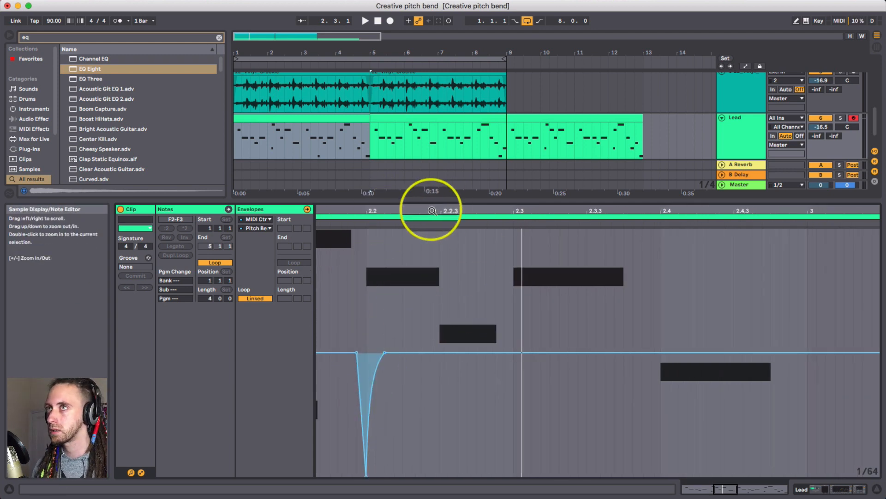
pyautogui.moveTo(432, 210); pyautogui.dragTo(432, 211)
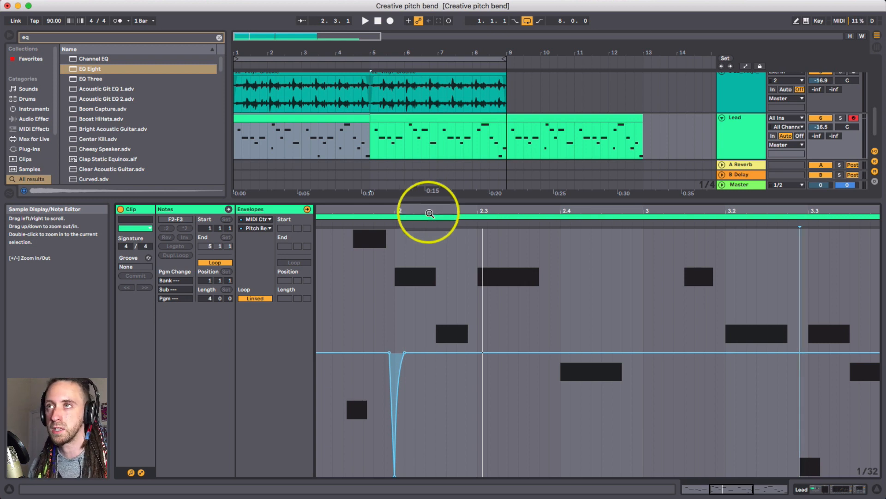
pyautogui.press('space')
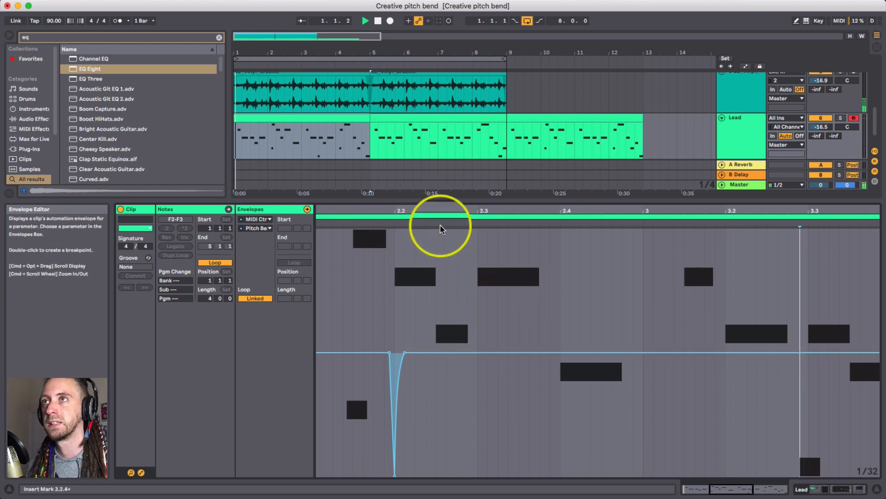
pyautogui.moveTo(406, 208); pyautogui.dragTo(404, 212)
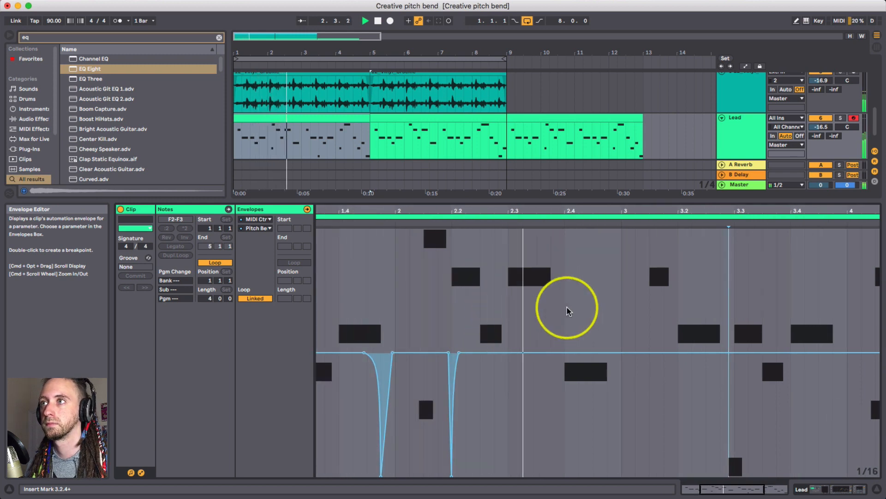
# - Draw an upward pitch bend at the end of the A#2 on beat 2.4, curving up to about 6986 and returning to 0
pyautogui.click(564, 353)
pyautogui.click(617, 353)
pyautogui.click(587, 352)
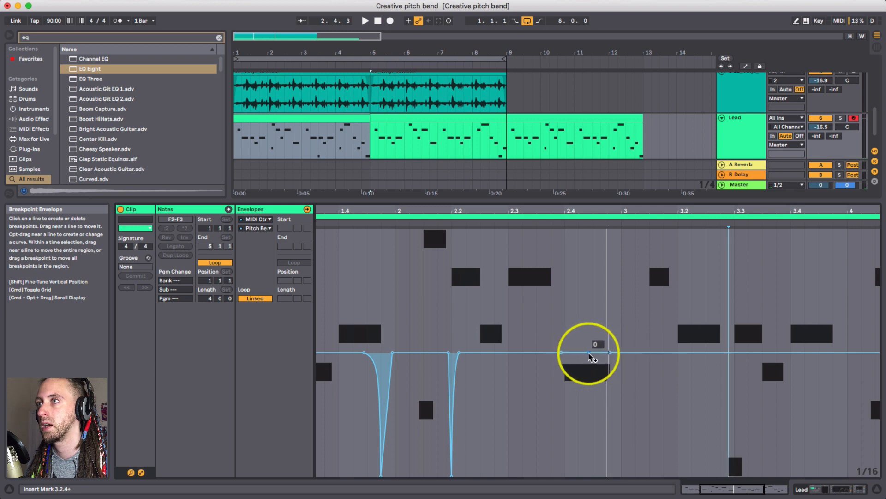
pyautogui.moveTo(607, 353); pyautogui.dragTo(607, 247)
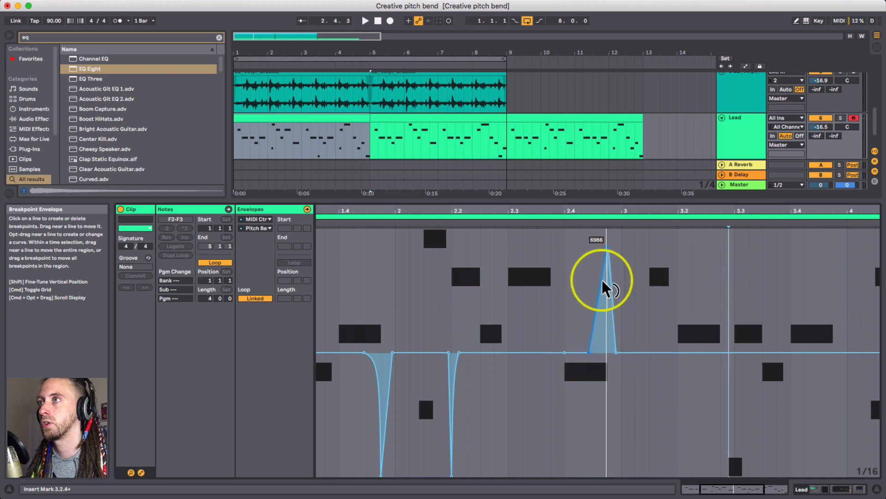
pyautogui.moveTo(602, 283); pyautogui.dragTo(604, 310)
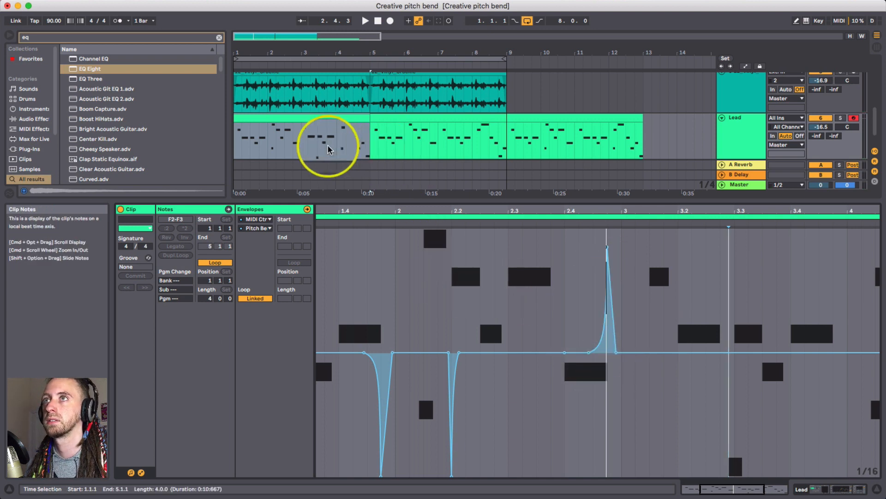
# - Play the arrangement from bar 3 and from bar 2 to hear the upward bend at the end of the beat 2.4 note
pyautogui.click(302, 144)
pyautogui.press('space')
pyautogui.press('space')
pyautogui.press('space')
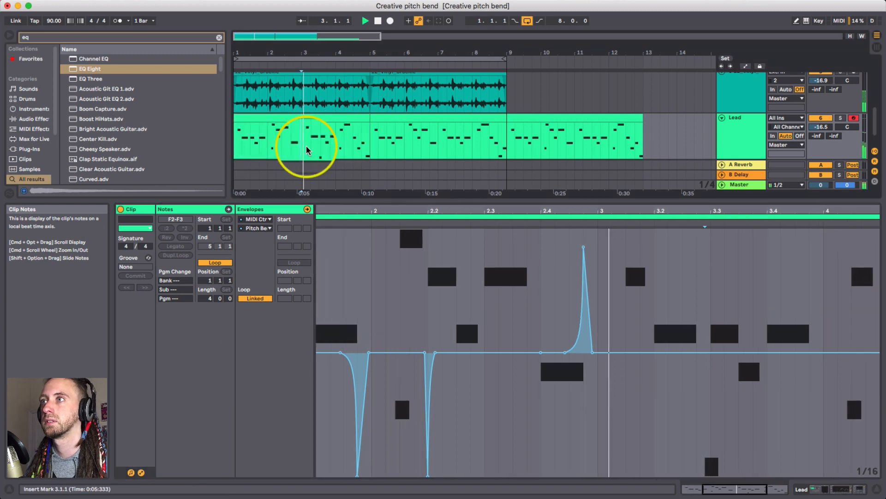
pyautogui.click(270, 142)
pyautogui.press('space')
pyautogui.press('space')
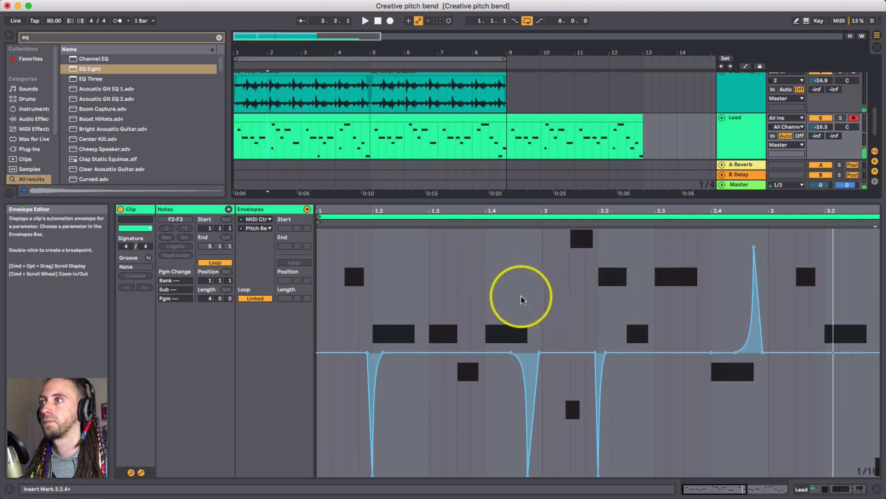
pyautogui.press('space')
pyautogui.hscroll(5, 527, 304)
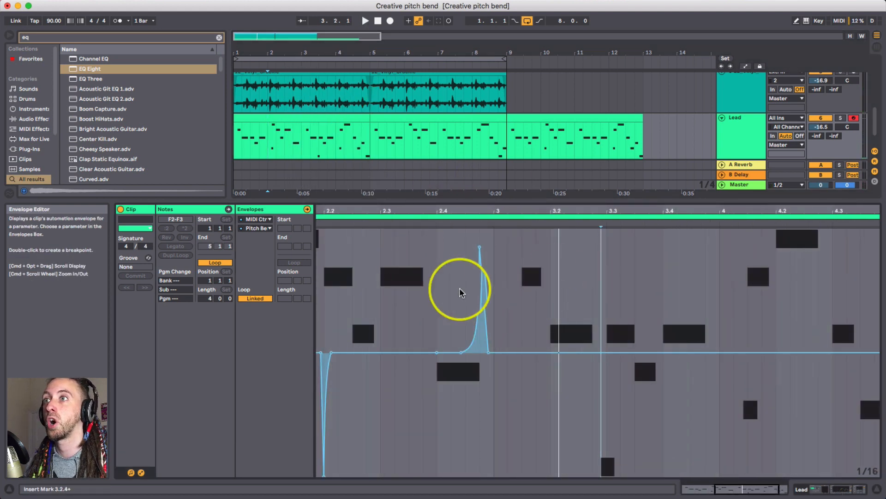
pyautogui.click(462, 352)
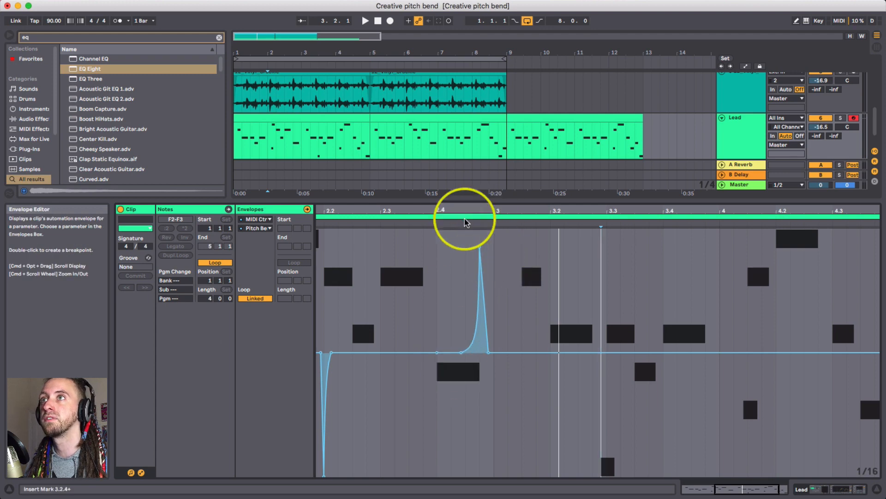
# - Assign Macro 1 to the reverb mix in the Lead track's Serum with an amount of about 67, and show the Macro 1 automation lane
pyautogui.click(742, 139)
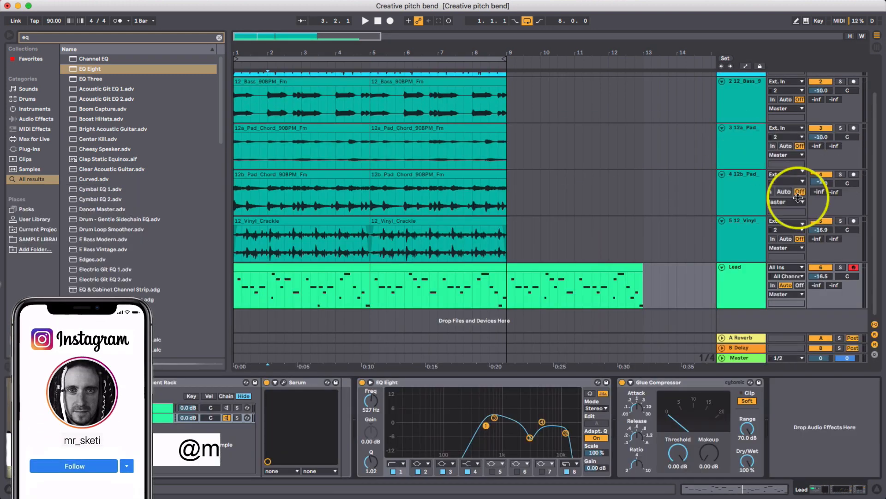
pyautogui.click(284, 382)
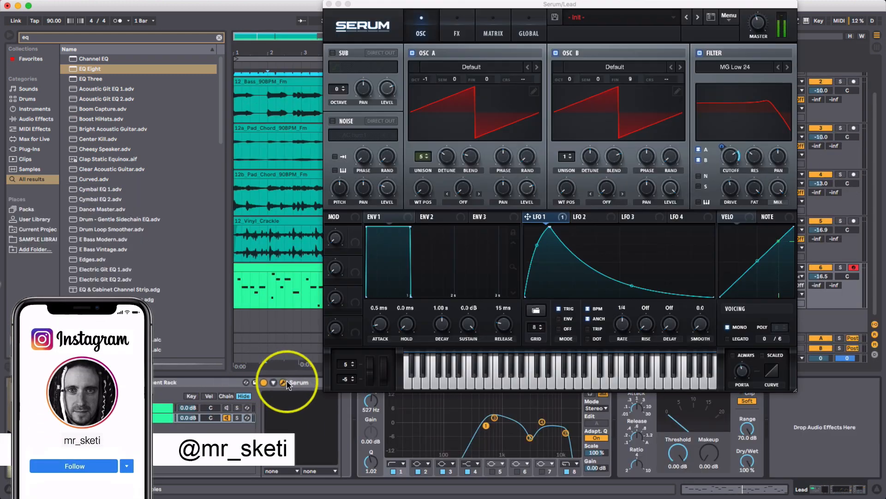
pyautogui.click(457, 30)
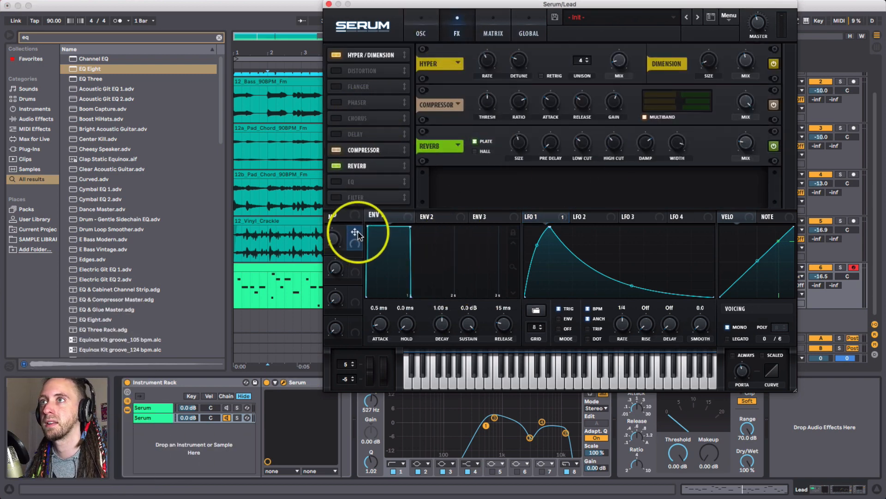
pyautogui.moveTo(356, 233); pyautogui.dragTo(742, 144)
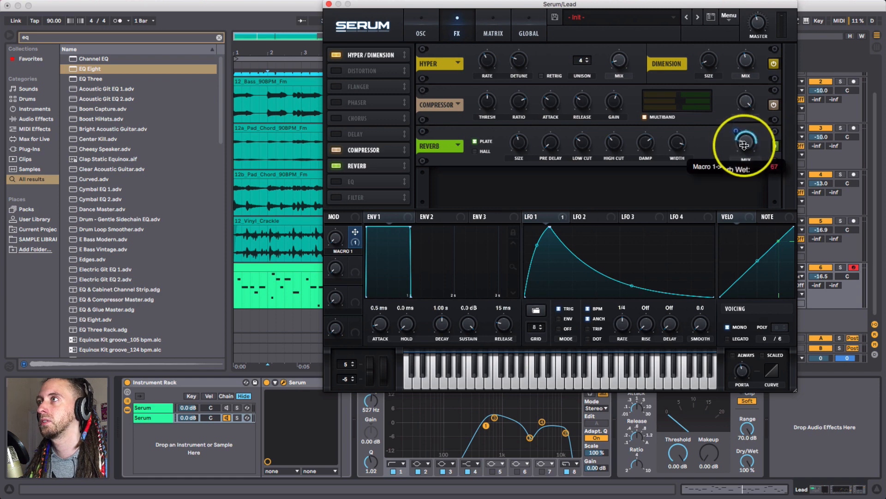
pyautogui.click(329, 8)
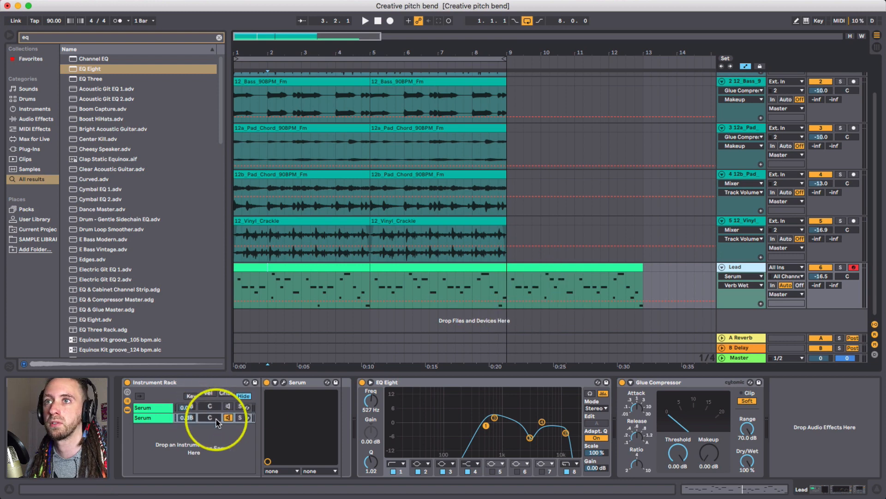
pyautogui.click(279, 383)
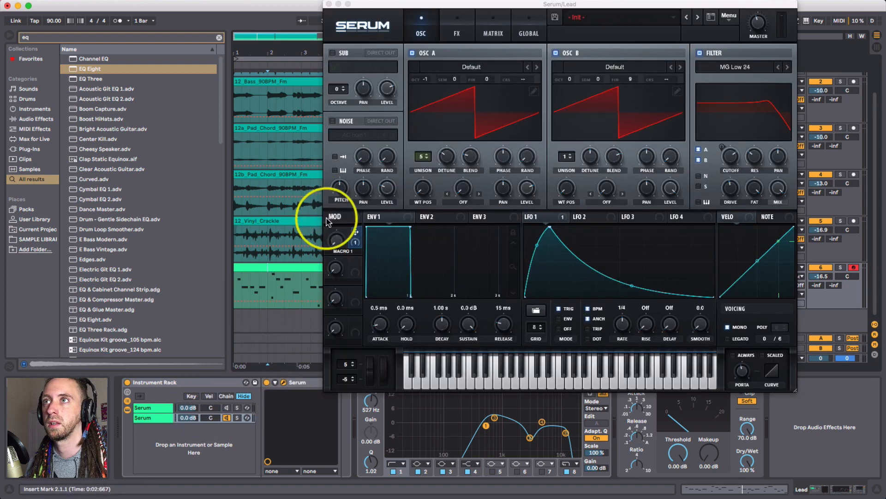
pyautogui.click(329, 4)
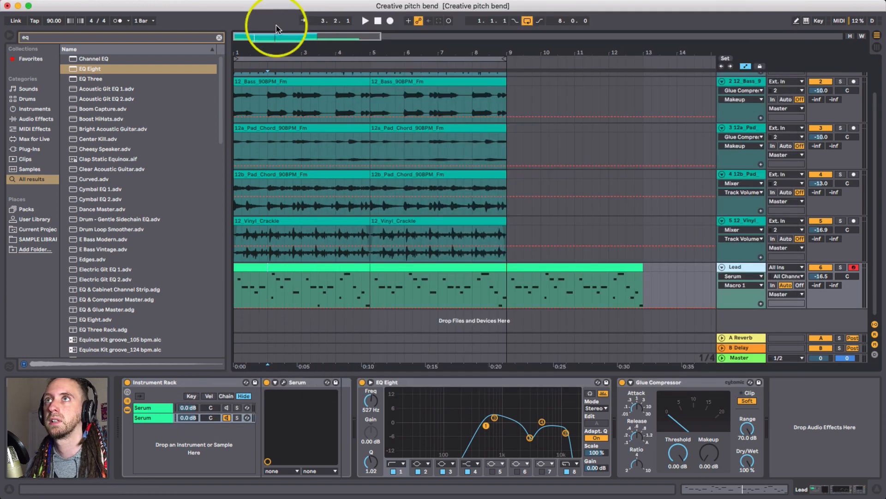
# - Play the arrangement from beat 2.3 to locate where the upward bend needs reverb
pyautogui.moveTo(281, 43); pyautogui.dragTo(346, 258)
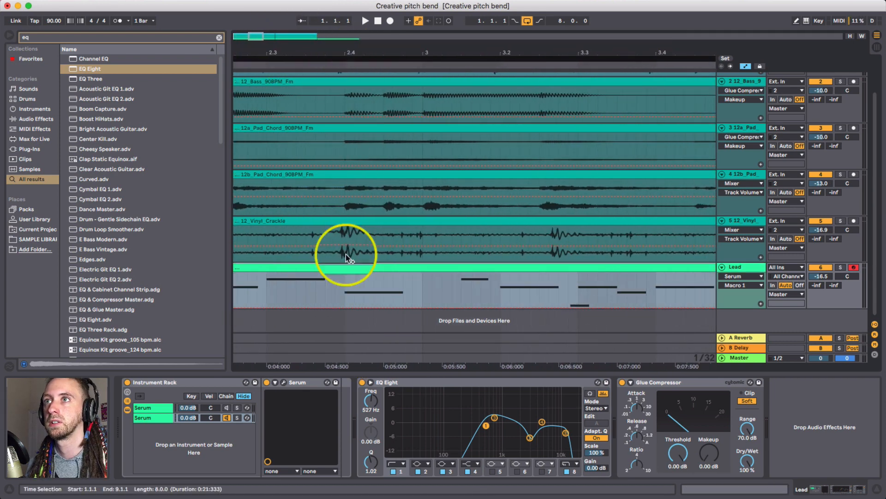
pyautogui.click(266, 293)
pyautogui.press('space')
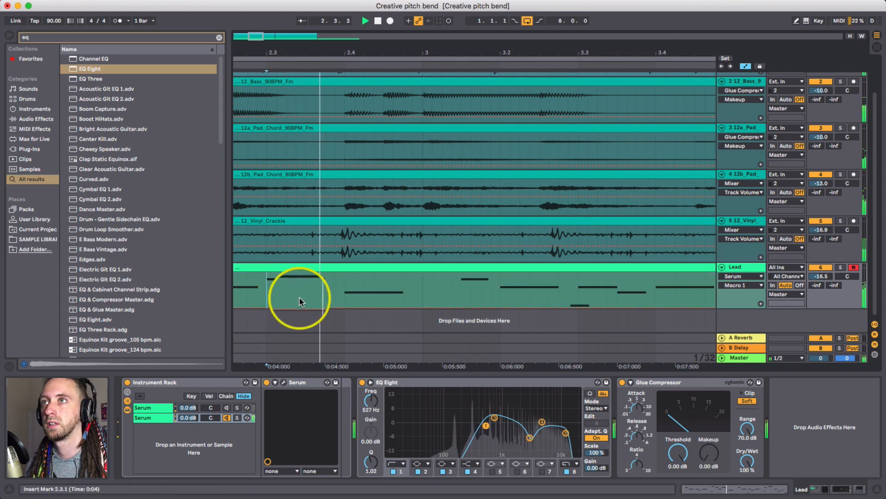
pyautogui.press('space')
# - Draw Macro 1 automation rising from 0 % to its maximum during the beat 2.4 note and falling back to 0 % just after bar 3
pyautogui.click(375, 307)
pyautogui.click(424, 307)
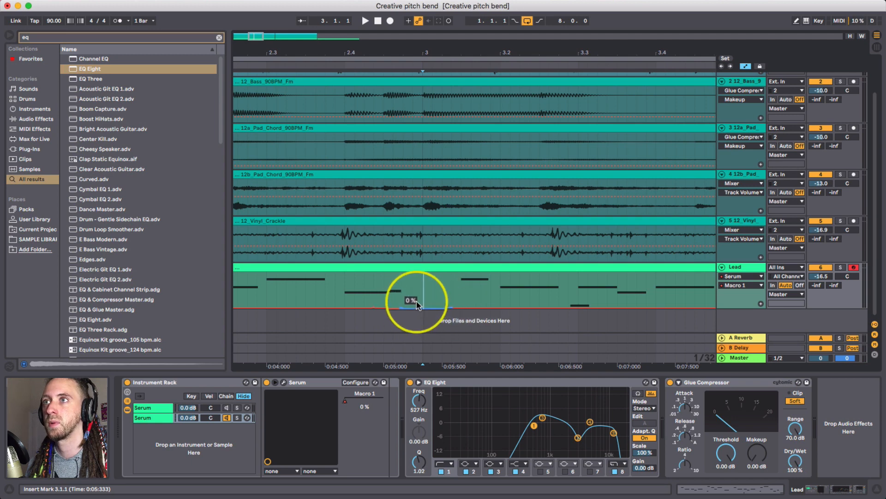
pyautogui.moveTo(416, 305)
pyautogui.mouseDown()
pyautogui.moveTo(437, 273)
pyautogui.moveTo(396, 303)
pyautogui.mouseUp()
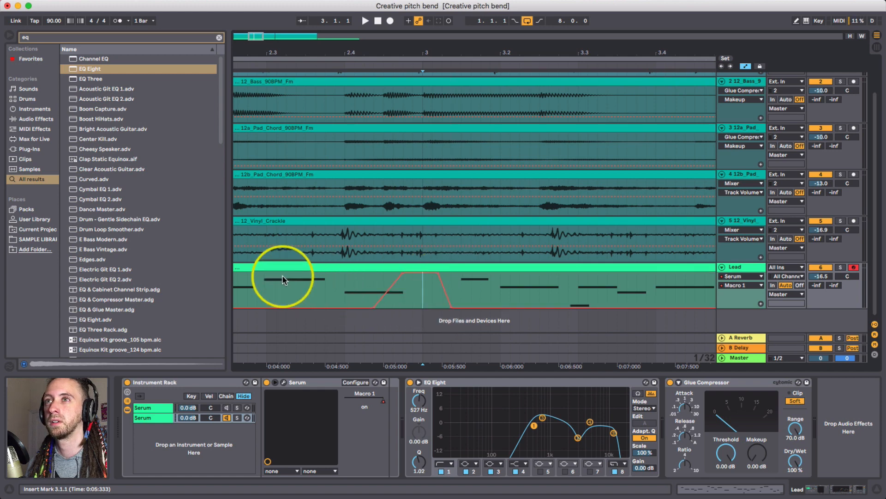
# - Play from beat 2.3 to hear the reverb swell on the upward bend
pyautogui.click(267, 288)
pyautogui.press('space')
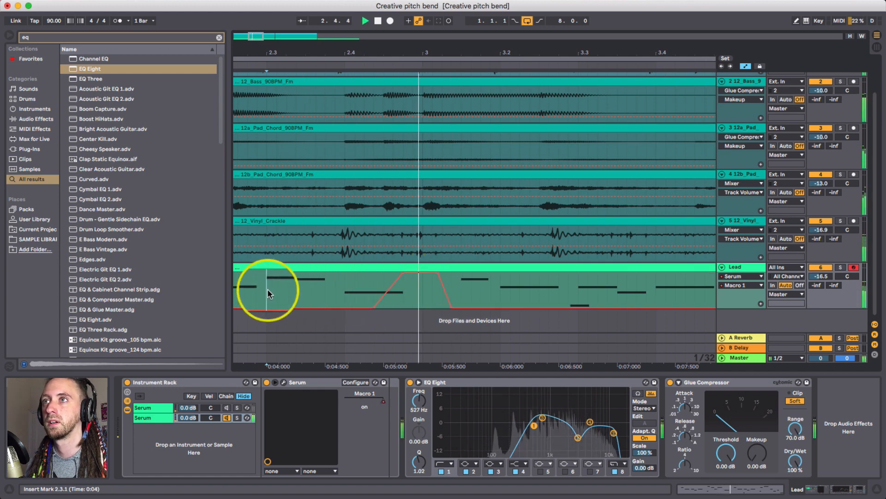
pyautogui.press('space')
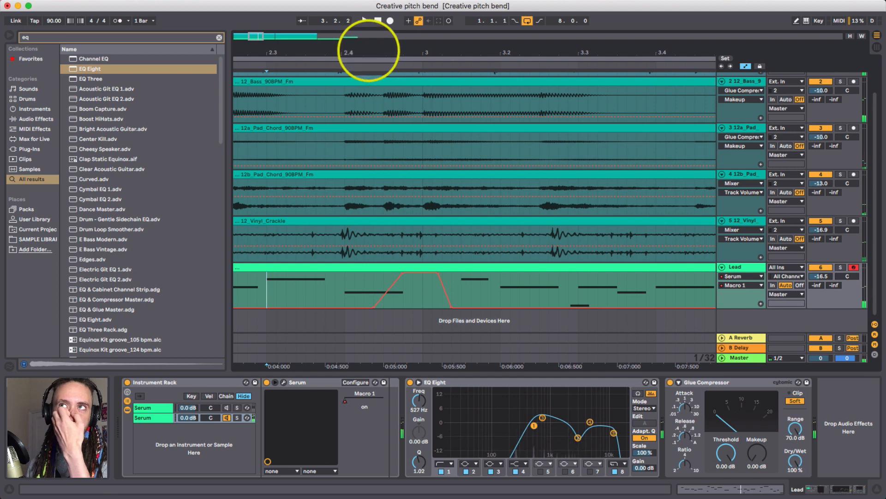
# - Bend the rising section of the Macro 1 automation into a curve and play from 2.3.2 to check it
pyautogui.moveTo(369, 51); pyautogui.dragTo(369, 27)
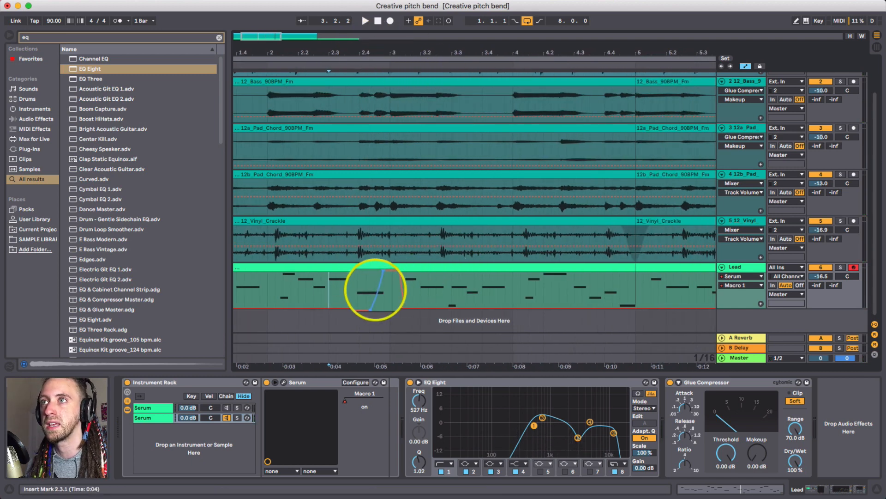
pyautogui.click(336, 287)
pyautogui.press('space')
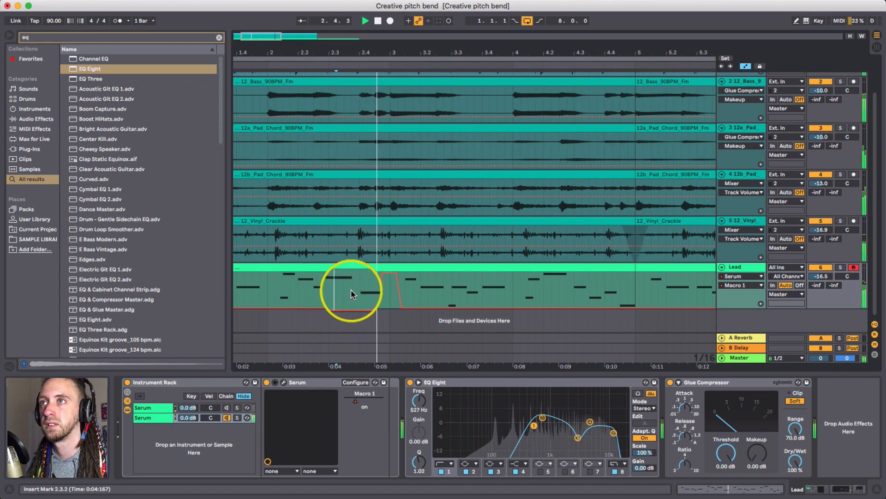
pyautogui.press('space')
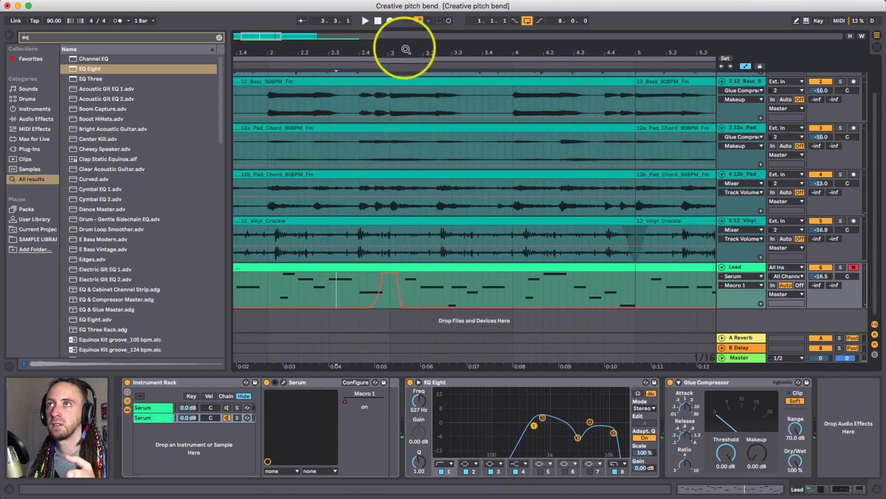
# - Open the Lead clip and display its MIDI Ctrl pitch-bend envelope to review all the drawn bends
pyautogui.moveTo(408, 50); pyautogui.dragTo(420, 325)
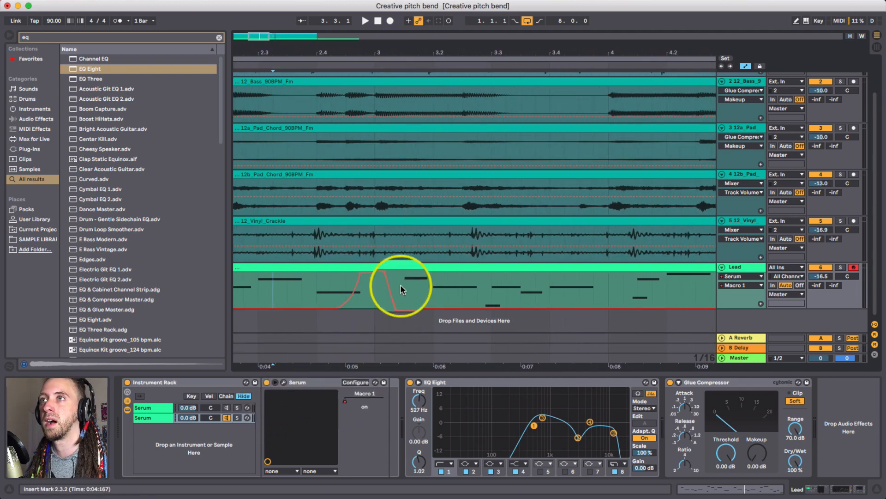
pyautogui.doubleClick(425, 264)
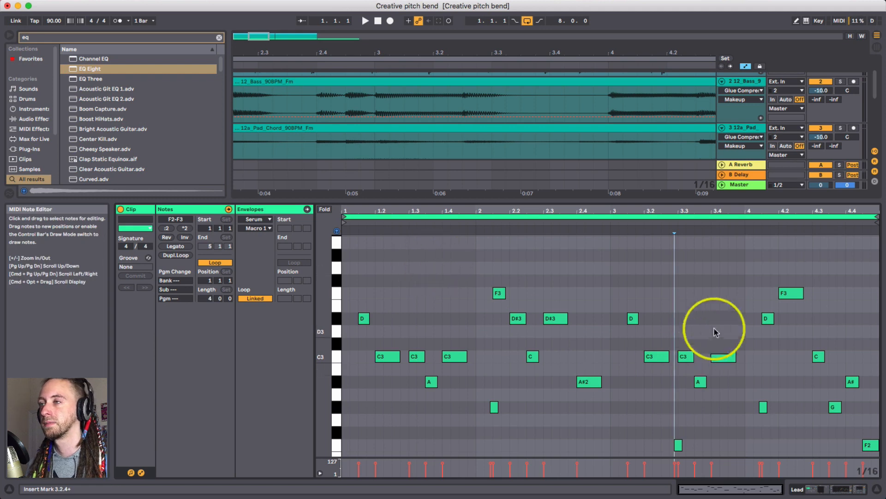
pyautogui.click(254, 217)
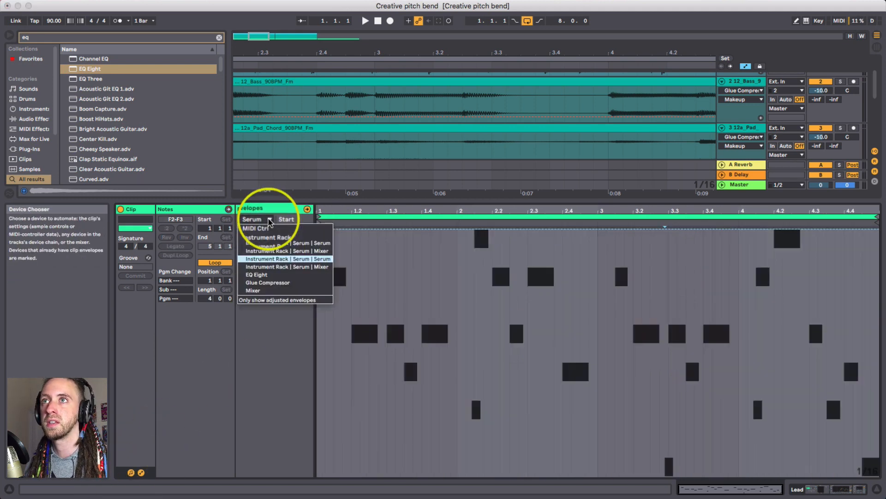
pyautogui.click(255, 227)
pyautogui.click(320, 384)
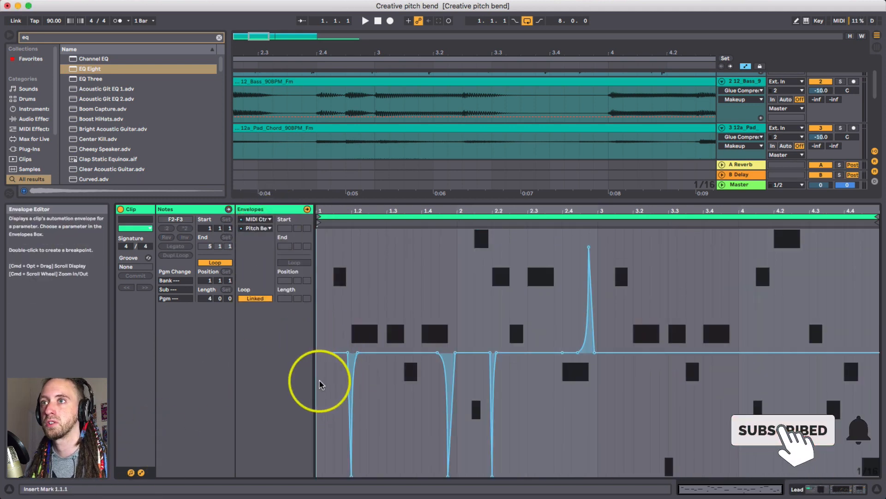
# - Copy the first bar of the pitch-bend envelope and paste it at 3.1.1
pyautogui.keyDown('shift'); pyautogui.click(457, 282); pyautogui.keyUp('shift')
pyautogui.click(598, 300)
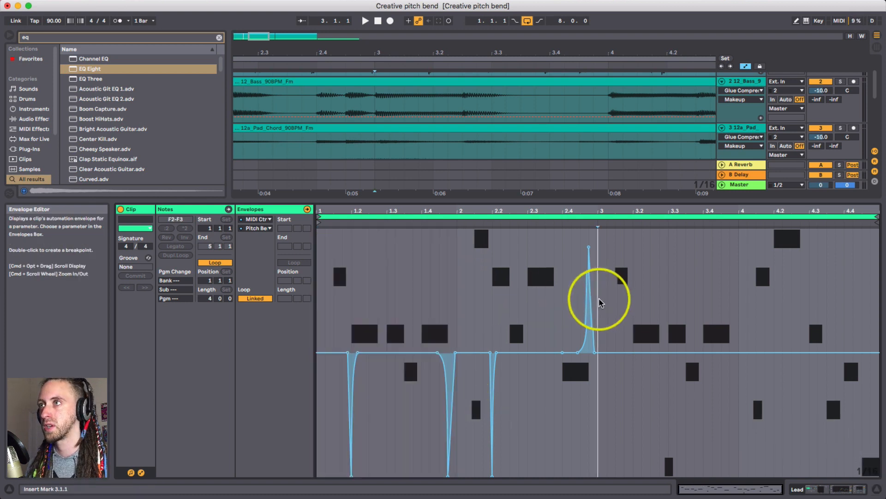
pyautogui.press('super+v')
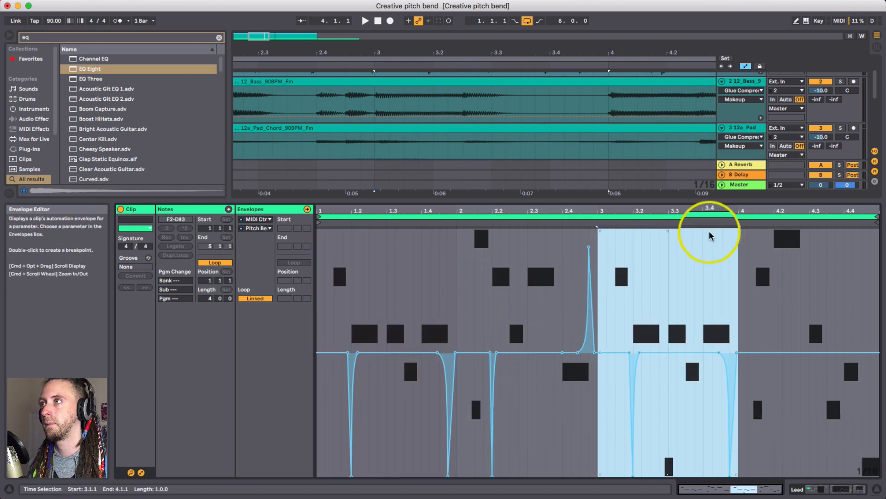
# - Draw a pitch-bend dip to -8192 at 3.4 and bend its return to 0 into a curve
pyautogui.moveTo(708, 211); pyautogui.dragTo(709, 232)
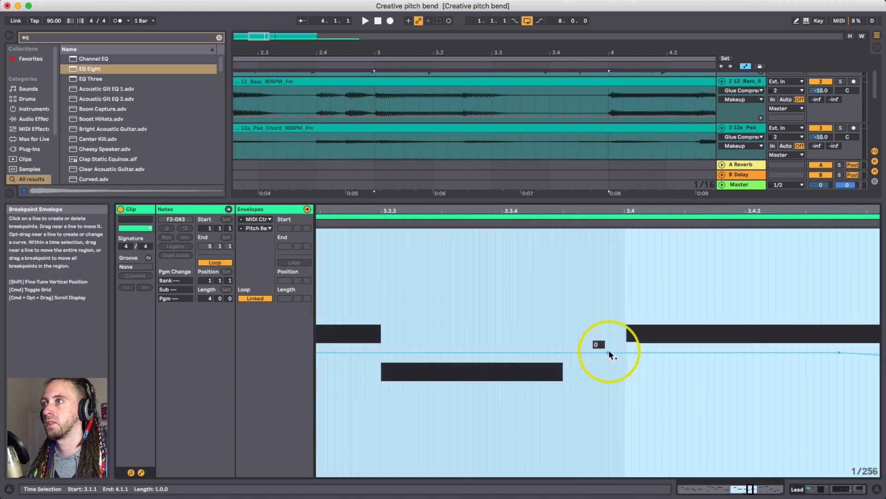
pyautogui.click(609, 353)
pyautogui.click(672, 353)
pyautogui.moveTo(623, 353); pyautogui.dragTo(624, 475)
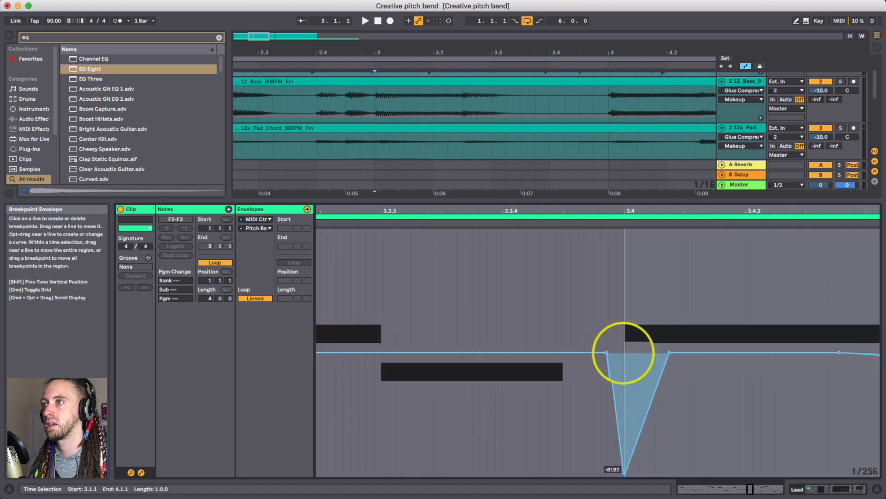
pyautogui.moveTo(650, 420); pyautogui.dragTo(632, 356)
pyautogui.moveTo(593, 211); pyautogui.dragTo(592, 206)
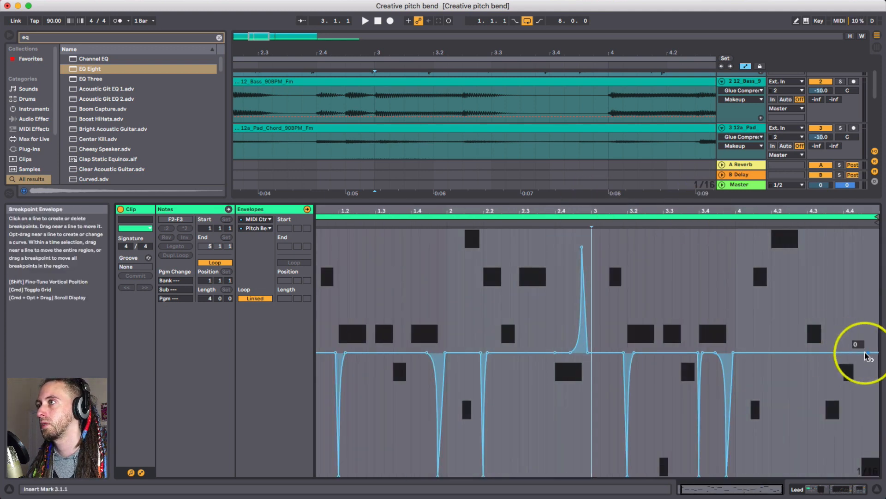
# - Draw a pitch-bend dip to the minimum at the last F2 note, just before 4.4.3, and curve its return to 0
pyautogui.moveTo(864, 208); pyautogui.dragTo(856, 475)
pyautogui.click(846, 353)
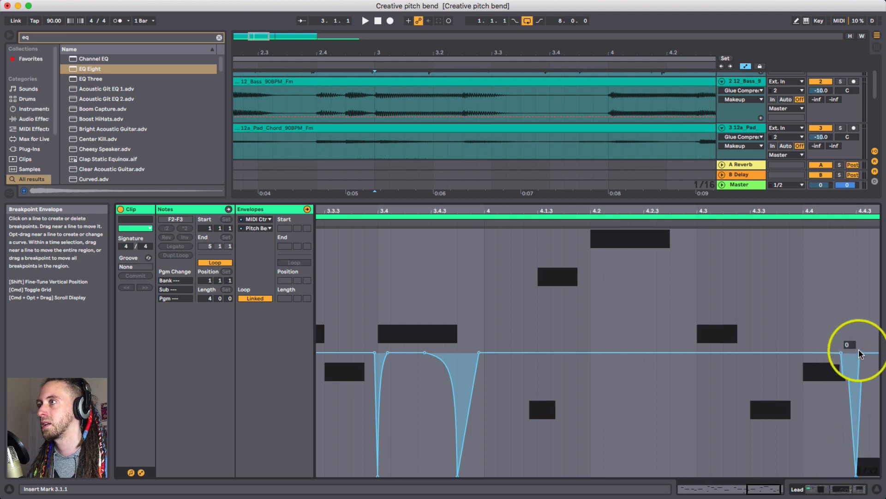
pyautogui.moveTo(863, 357); pyautogui.dragTo(857, 383)
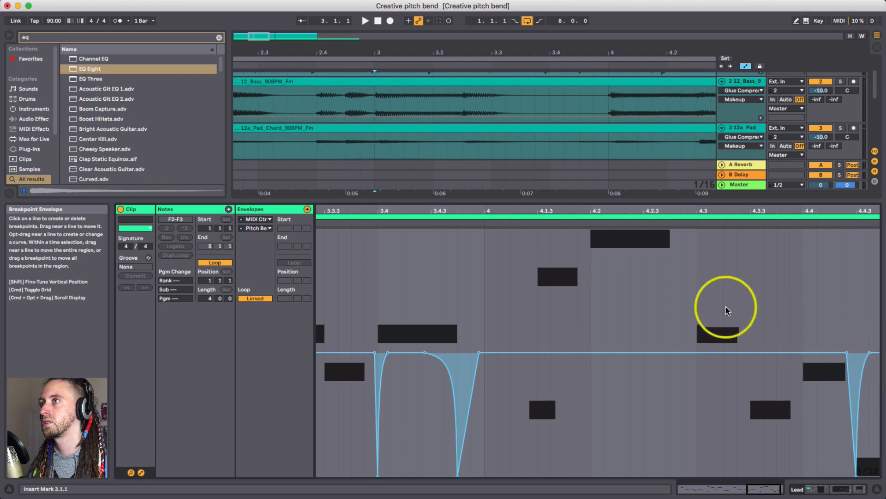
# - Hide the automation and the clip detail, and play the arrangement from bar 3 to hear the new bends
pyautogui.moveTo(439, 49); pyautogui.dragTo(332, 49)
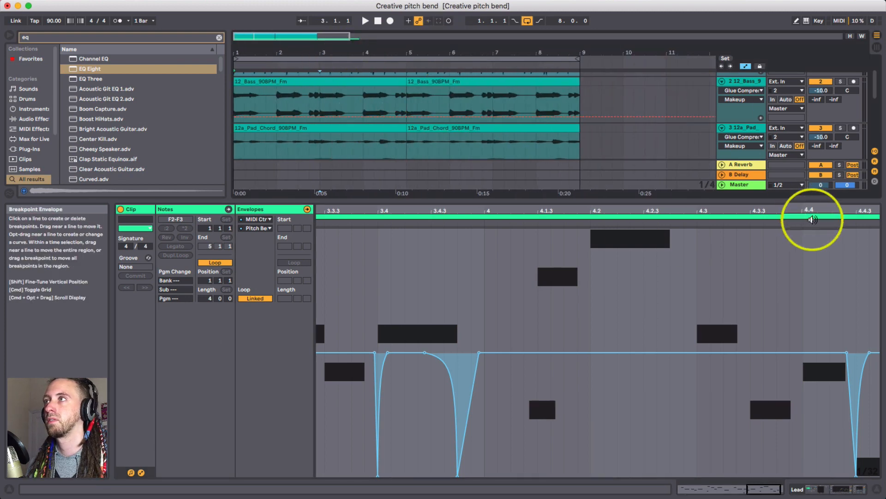
pyautogui.press('a')
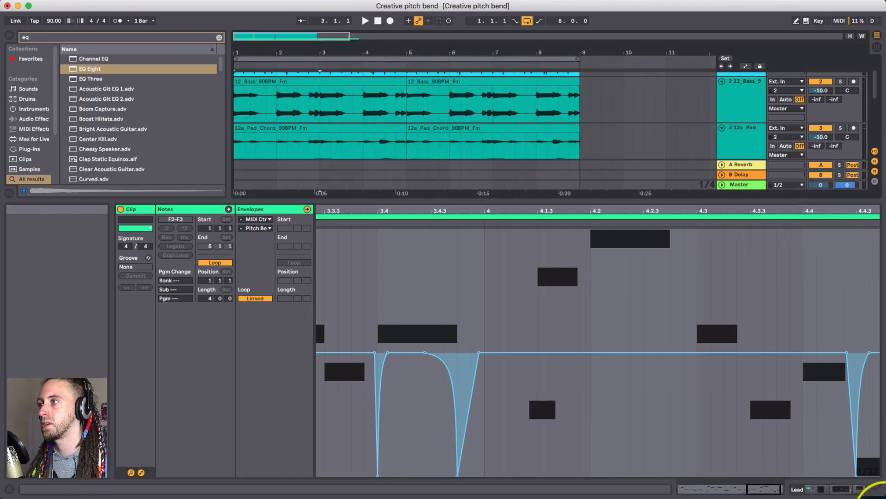
pyautogui.click(876, 489)
pyautogui.press('space')
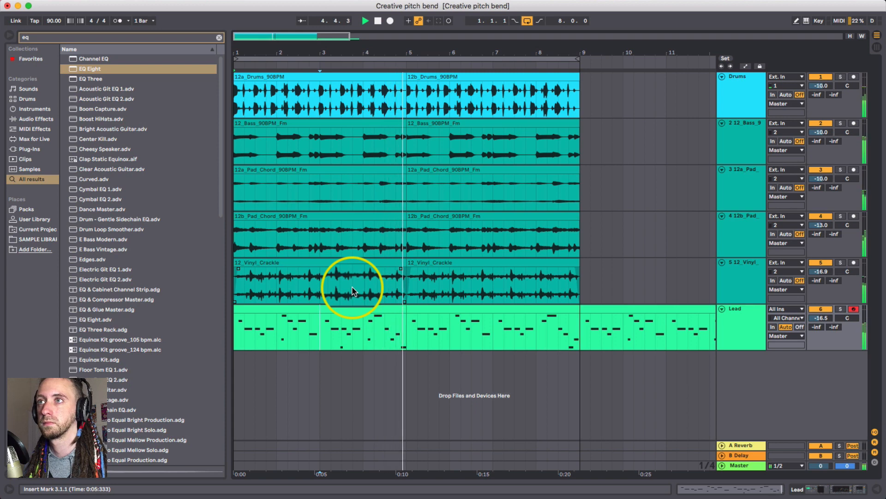
pyautogui.press('space')
# - Delete the entire pitch-bend envelope of the third Lead clip, which starts at bar 9
pyautogui.click(294, 308)
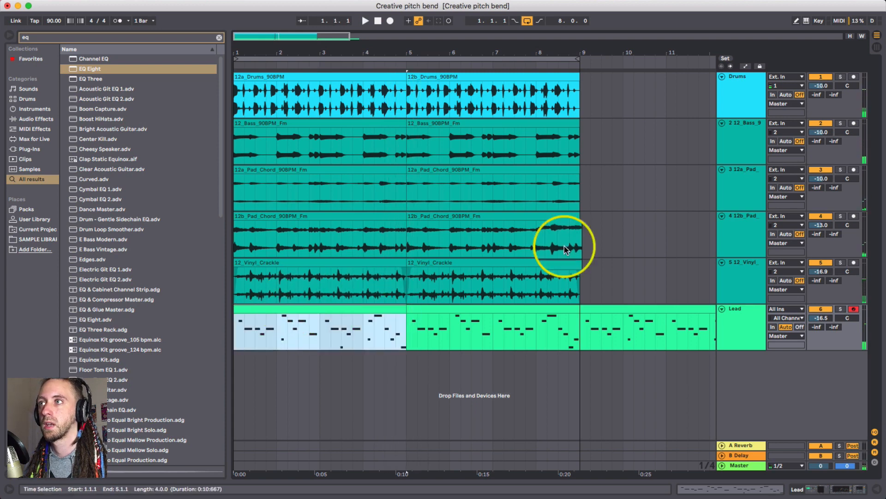
pyautogui.doubleClick(628, 312)
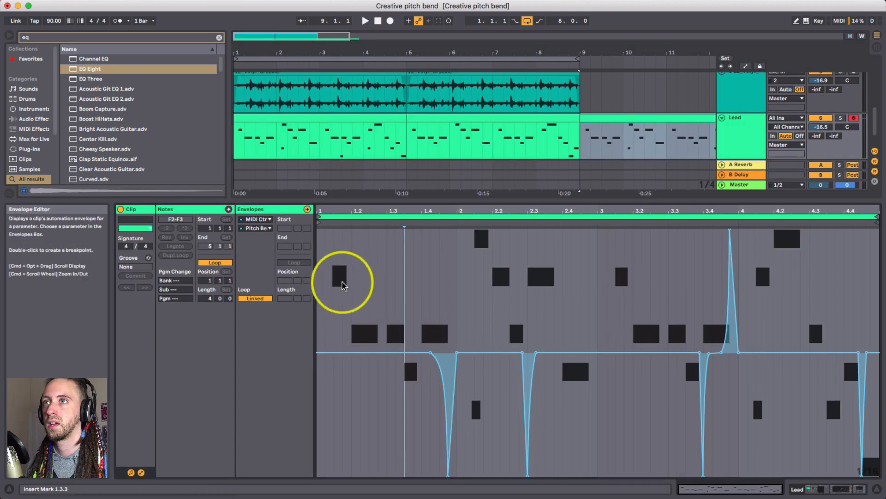
pyautogui.moveTo(319, 269); pyautogui.dragTo(879, 335)
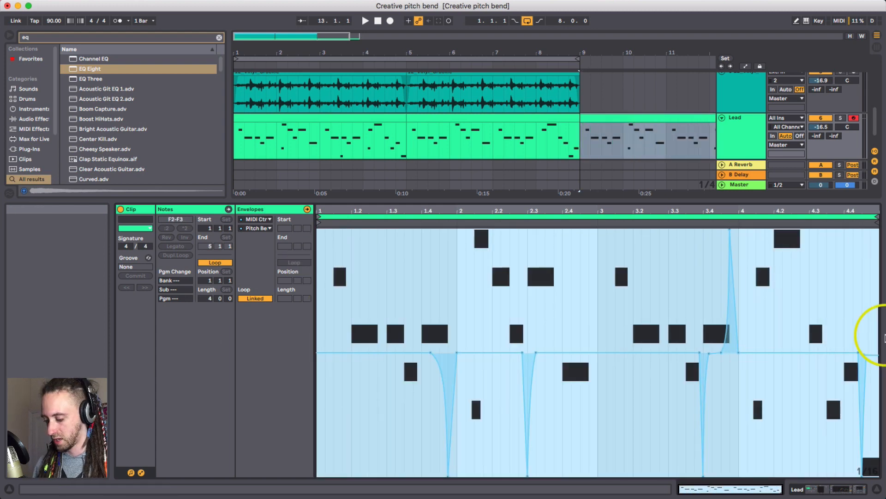
pyautogui.press('Delete')
# - Duplicate all drum, bass, pad and vinyl crackle clips of the first eight bars so they continue from bar 9
pyautogui.scroll(5, 613, 103)
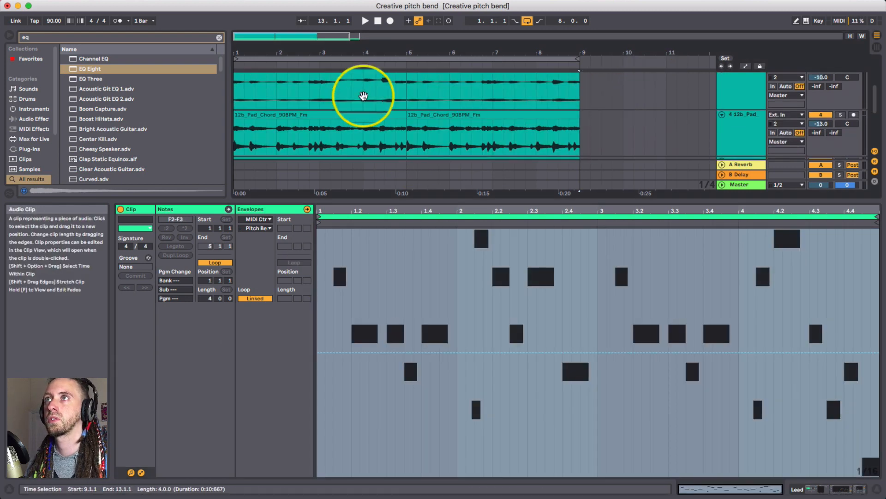
pyautogui.click(875, 488)
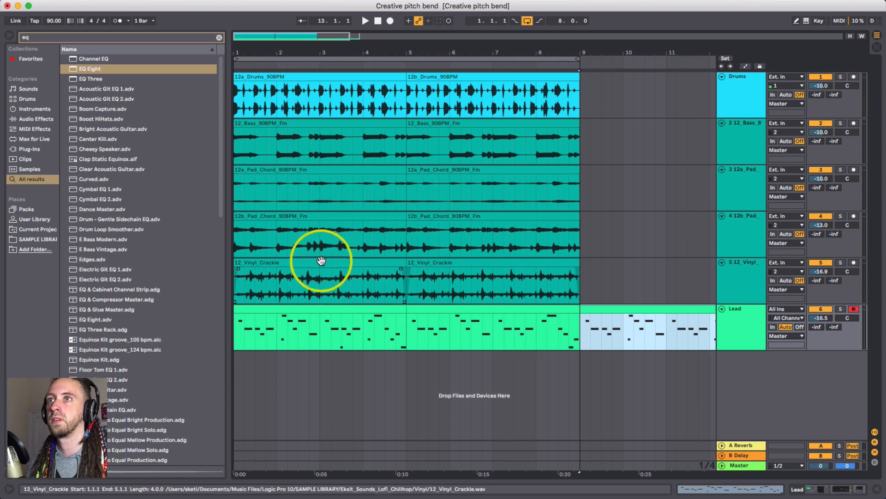
pyautogui.click(322, 275)
pyautogui.keyDown('shift'); pyautogui.click(548, 83); pyautogui.keyUp('shift')
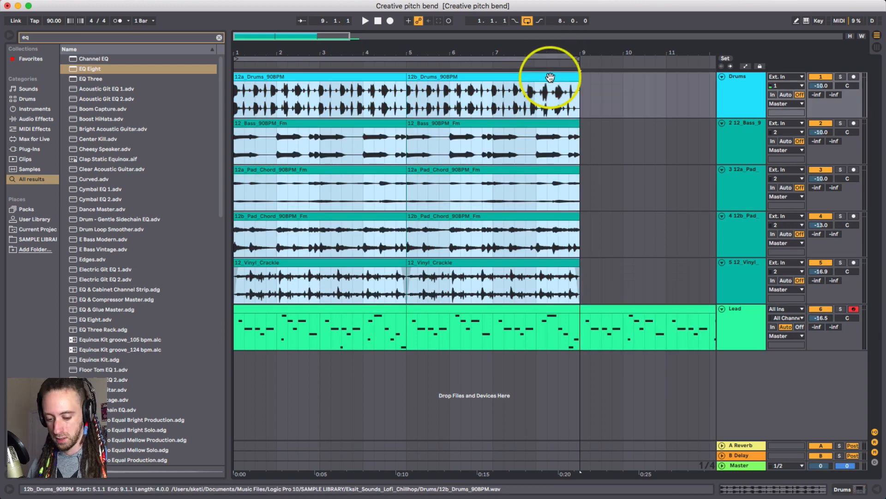
pyautogui.press('super+d')
# - Loop the third Lead clip from 9.1.1 for four bars and play it
pyautogui.click(323, 310)
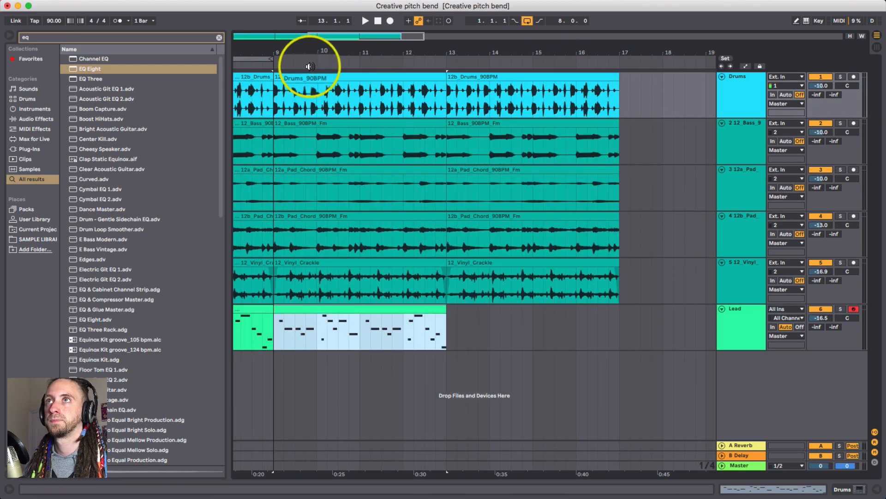
pyautogui.moveTo(310, 46); pyautogui.dragTo(309, 23)
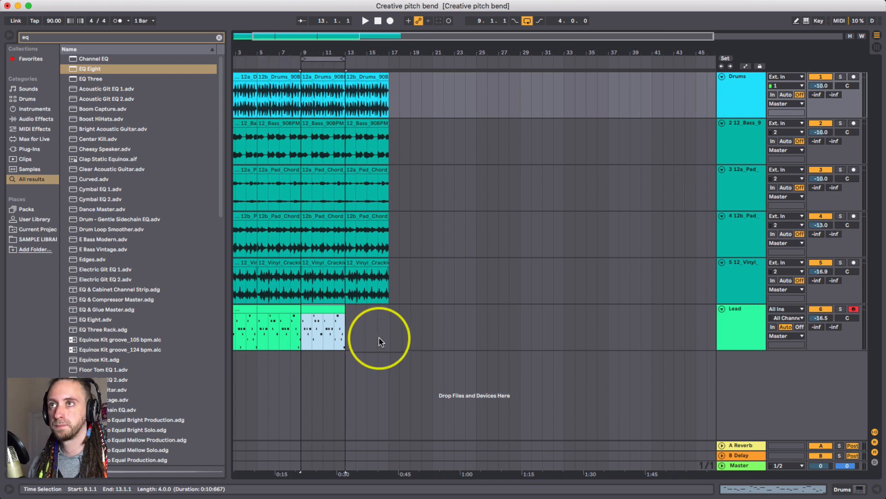
pyautogui.press('space')
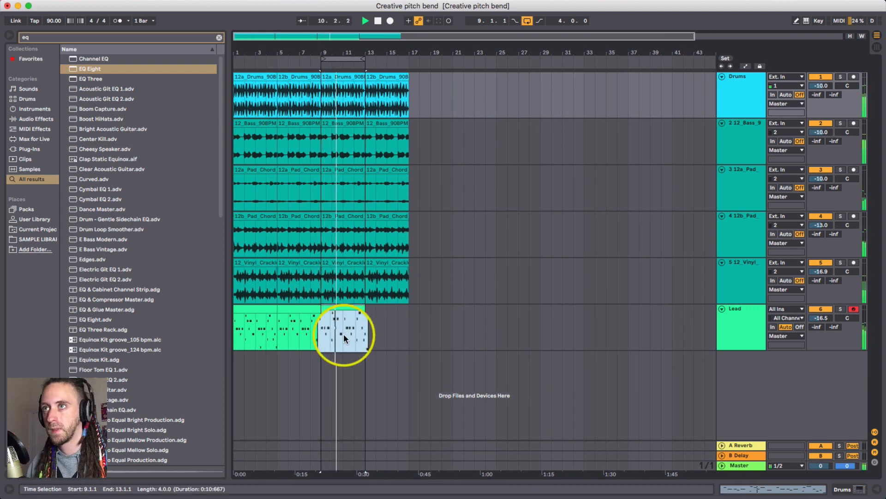
pyautogui.press('space')
# - Show the notes of the third Lead clip and deactivate the two short G#2 notes at the start of bars 2 and 4
pyautogui.doubleClick(341, 331)
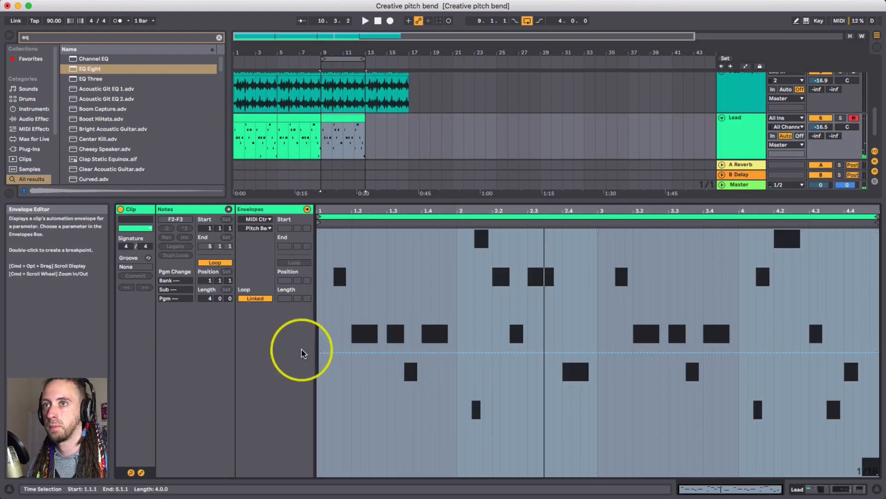
pyautogui.click(141, 473)
pyautogui.moveTo(418, 356); pyautogui.dragTo(791, 392)
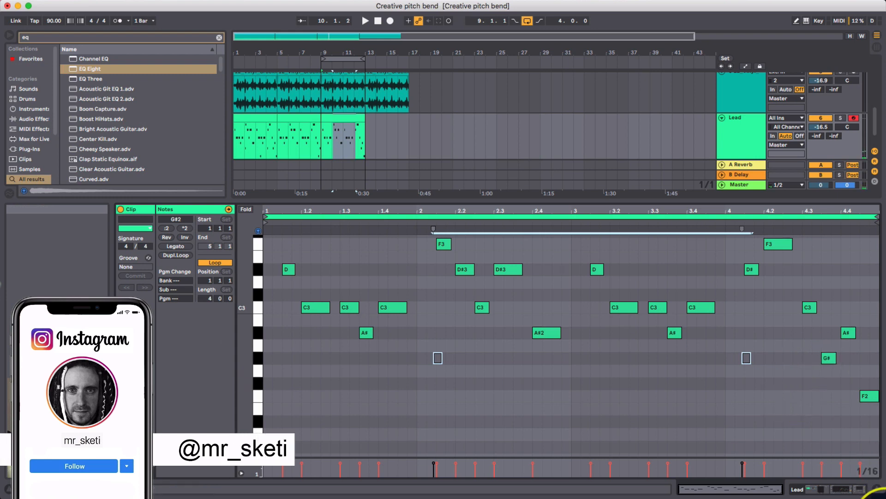
pyautogui.click(877, 488)
# - Play the third Lead clip from bar 9 to hear the melody without pitch bends
pyautogui.click(344, 310)
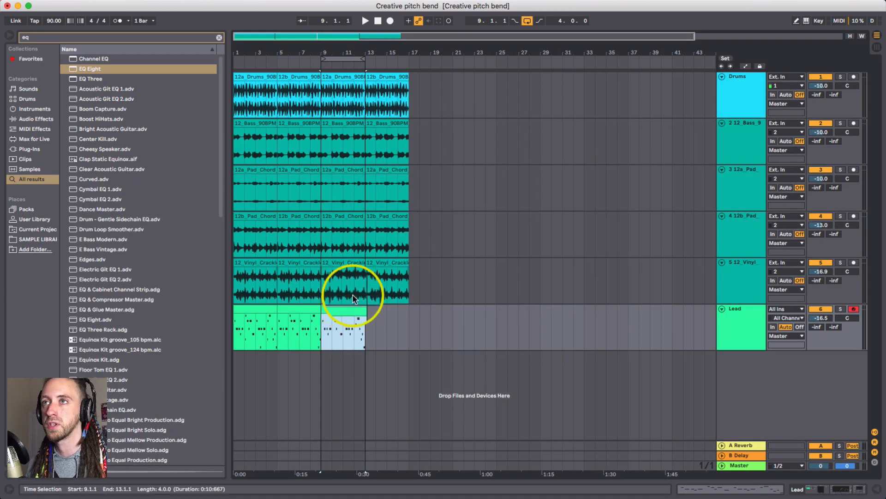
pyautogui.press('space')
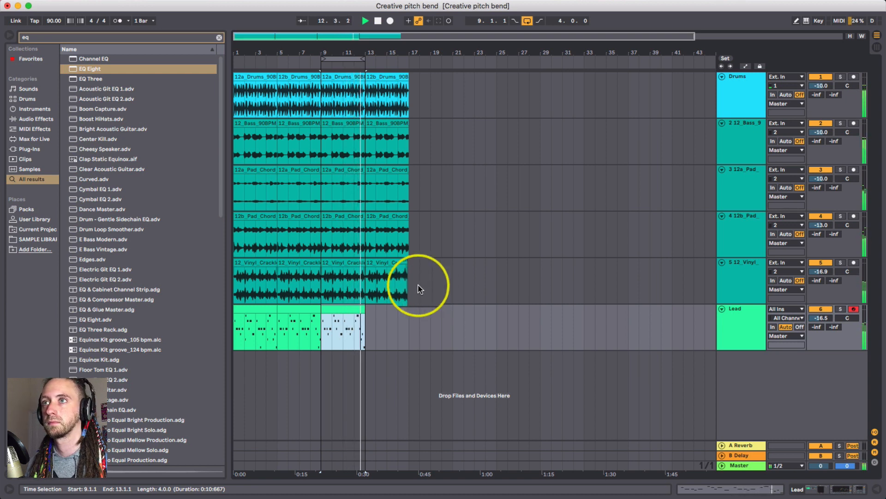
pyautogui.press('space')
# - Loop the first Lead clip over bars 1 to 4 and display its pitch-bend envelope to review the bends
pyautogui.click(261, 308)
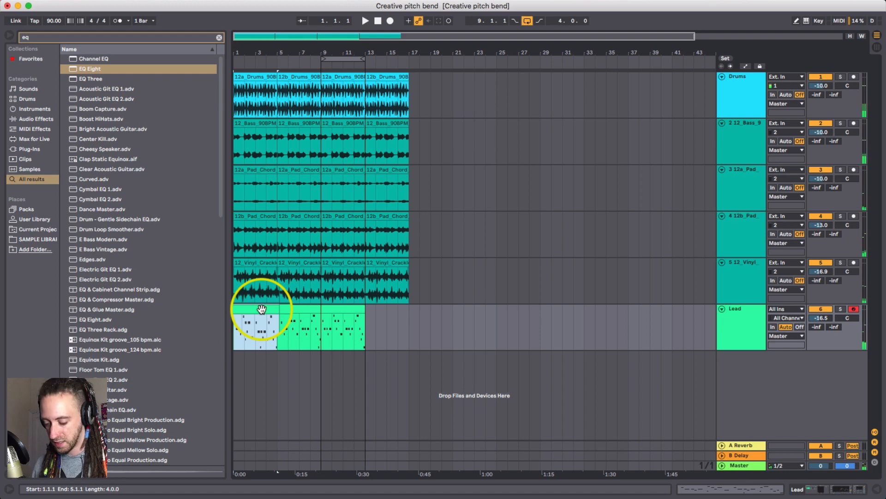
pyautogui.press('super+l')
pyautogui.doubleClick(253, 310)
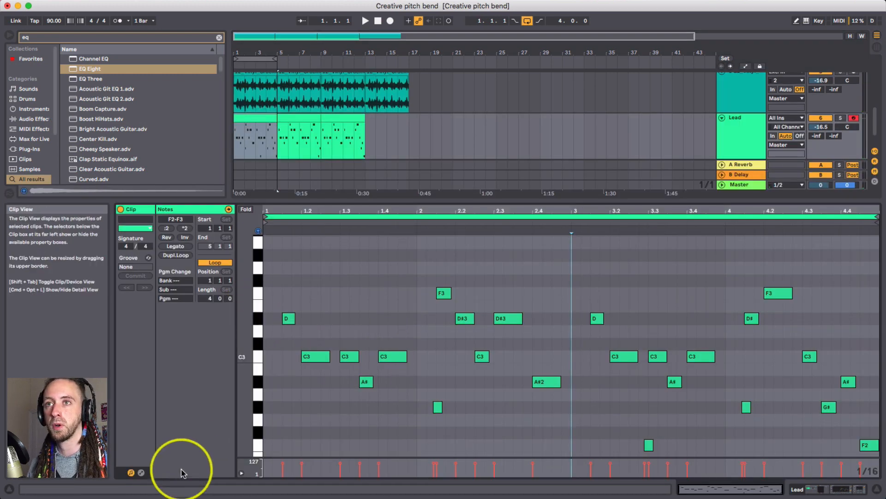
pyautogui.click(141, 472)
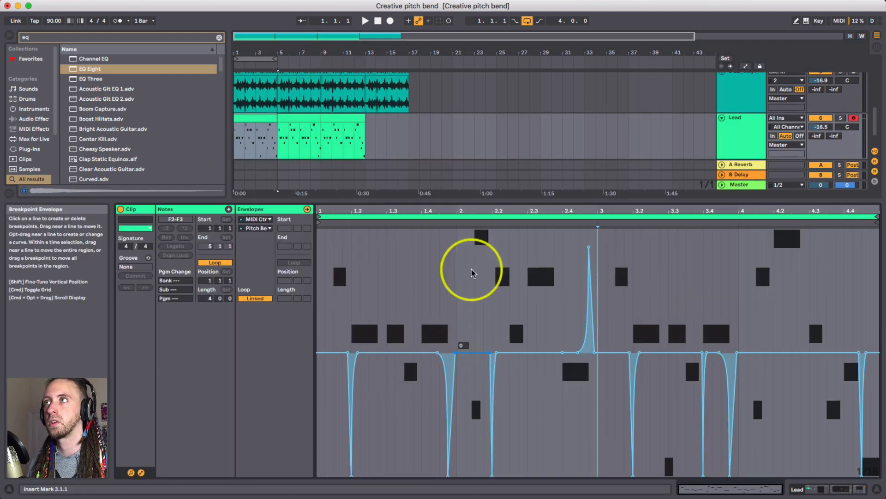
pyautogui.click(876, 489)
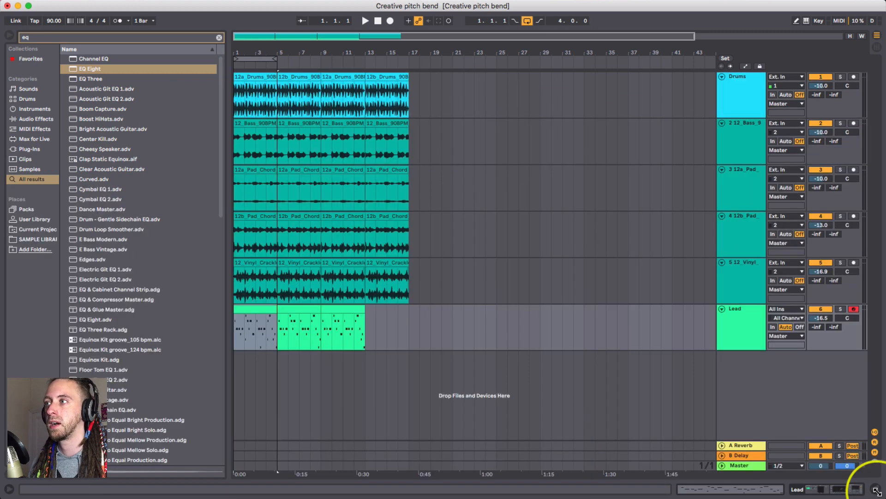
# - Play the first Lead clip from bar 1 to compare the version with pitch bends
pyautogui.click(265, 311)
pyautogui.press('space')
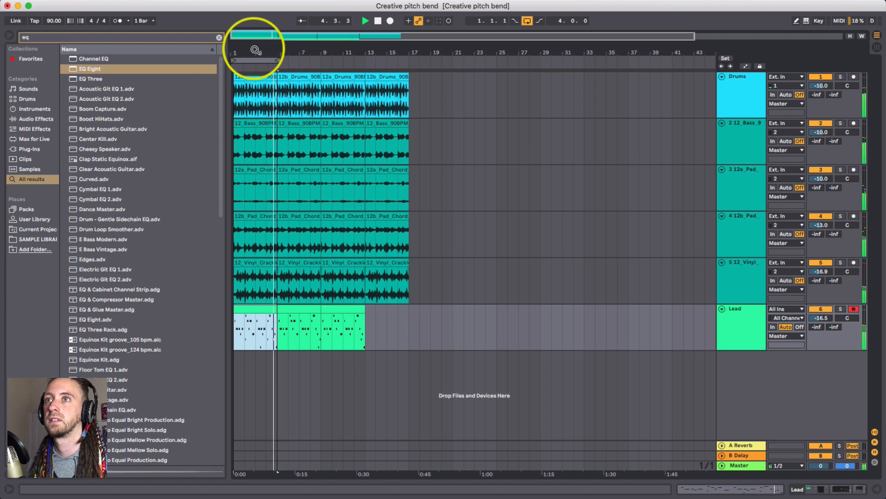
pyautogui.press('space')
pyautogui.moveTo(256, 50); pyautogui.dragTo(253, 50)
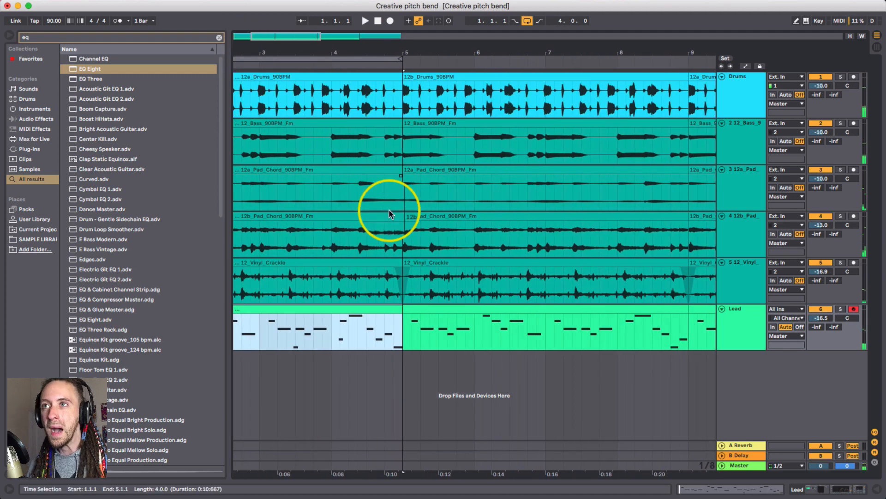
pyautogui.hscroll(-4, 388, 209)
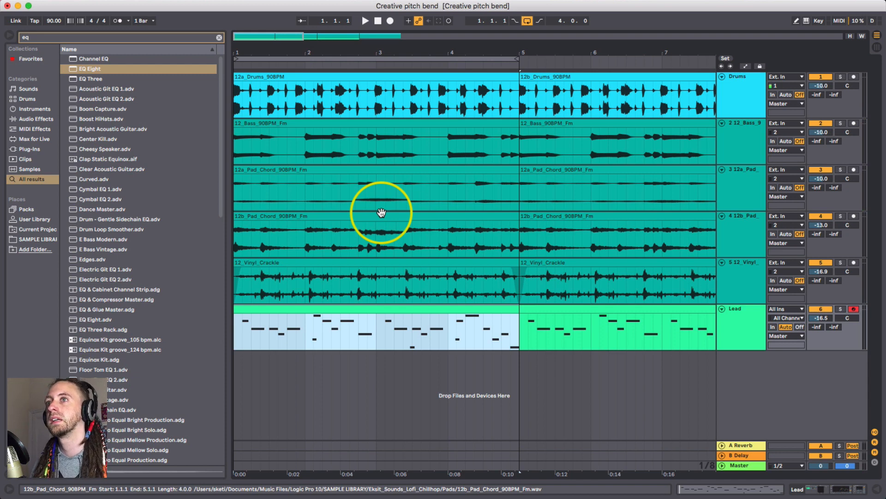
pyautogui.click(382, 213)
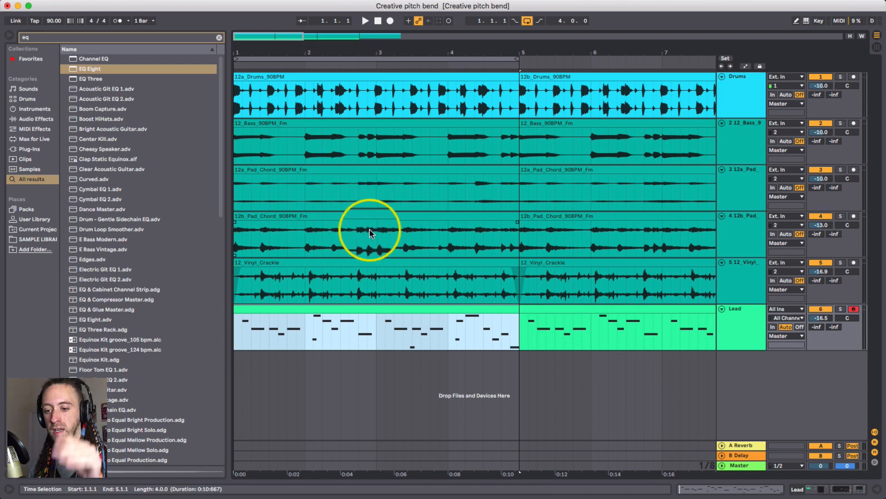
pyautogui.click(377, 273)
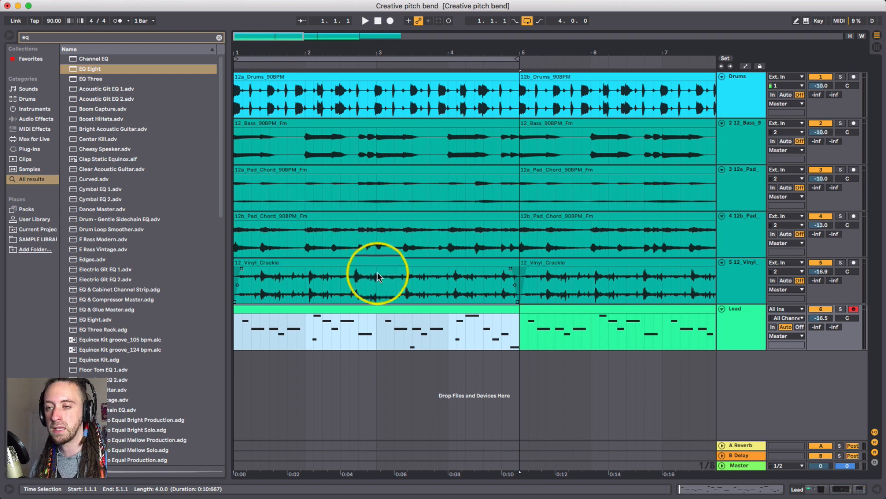
pyautogui.click(401, 322)
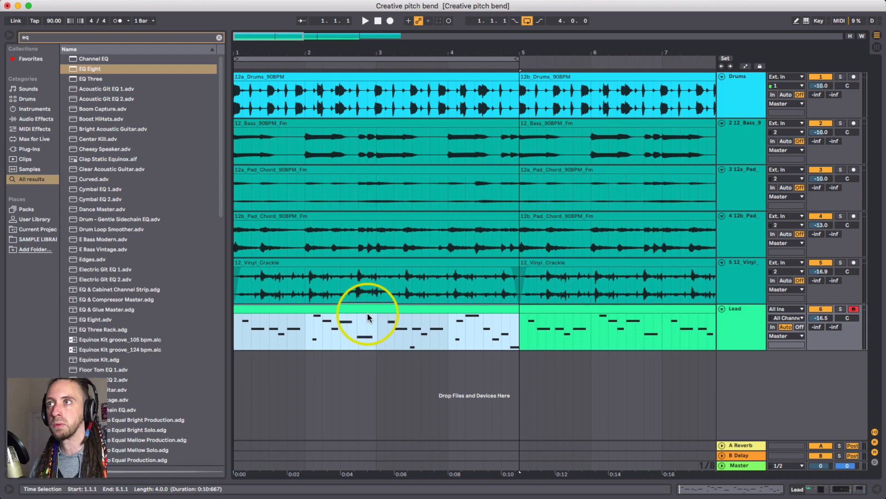
# - Show the Lead track's devices and open the Serum plug-in window to review its portamento settings
pyautogui.doubleClick(747, 332)
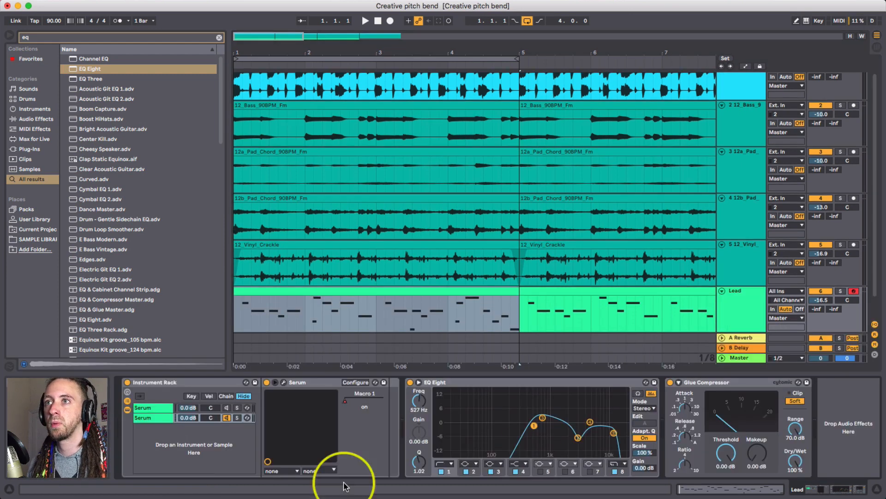
pyautogui.click(283, 383)
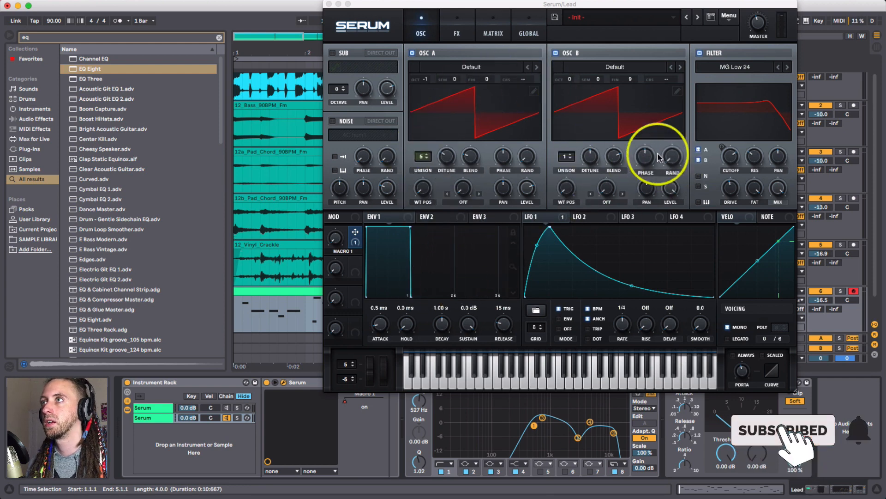
# - Expose Oscillator B's fine tuning for automation on the Lead track and close the Serum window
pyautogui.click(635, 153)
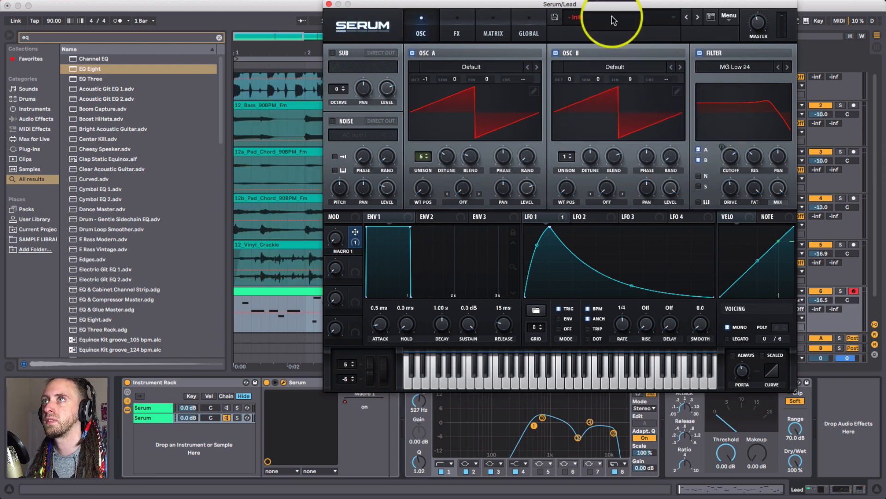
pyautogui.moveTo(572, 5); pyautogui.dragTo(356, 22)
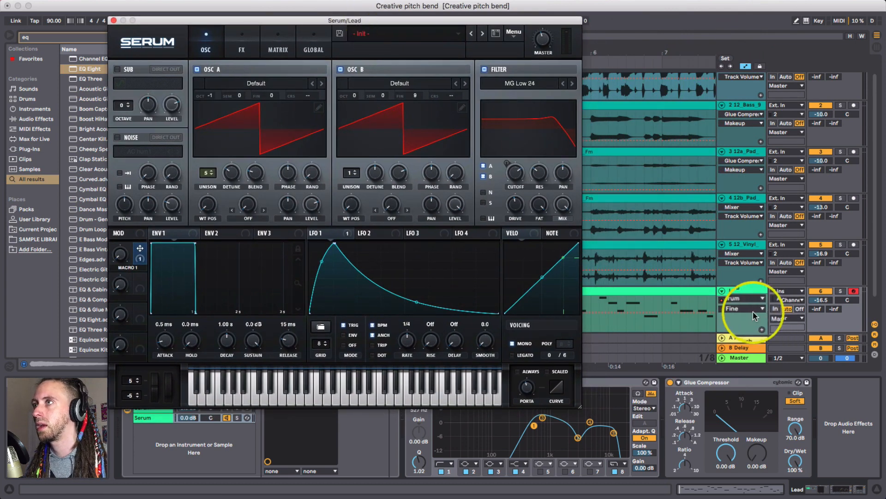
pyautogui.click(113, 20)
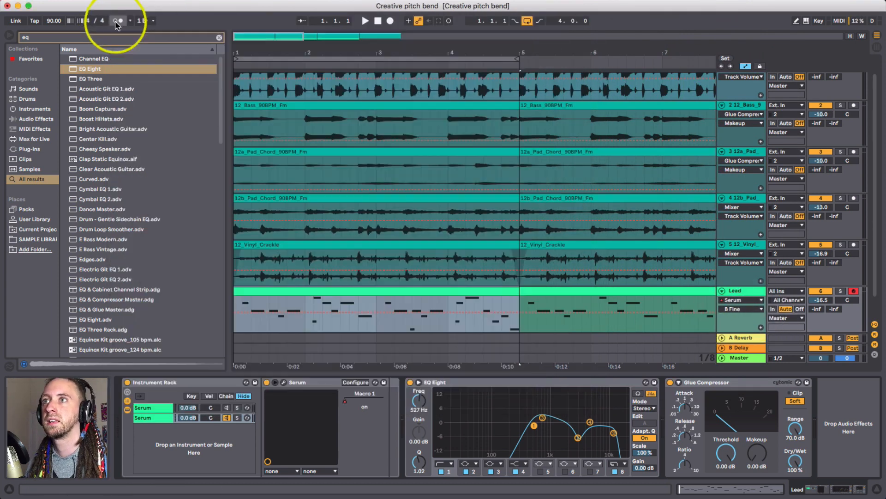
# - Draw a B Fine automation curve on the Lead track that rises through bar 4 and resets at bar 5, and play it back
pyautogui.click(375, 315)
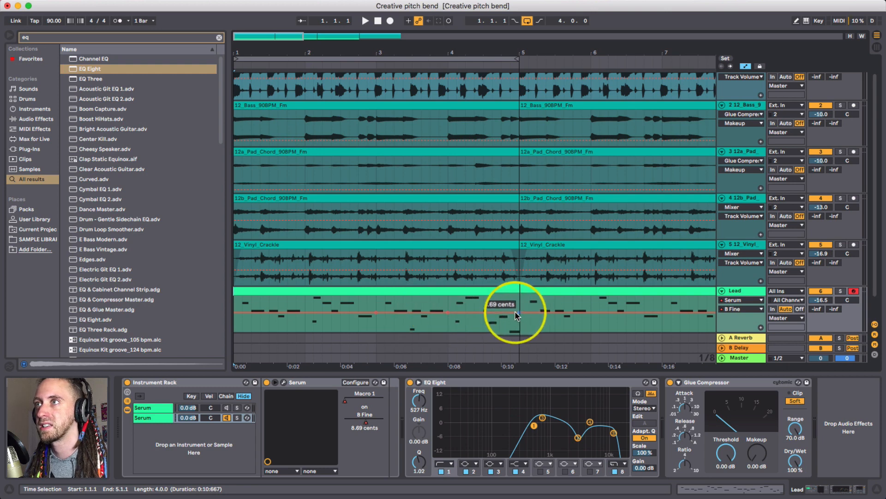
pyautogui.moveTo(514, 312); pyautogui.dragTo(514, 295)
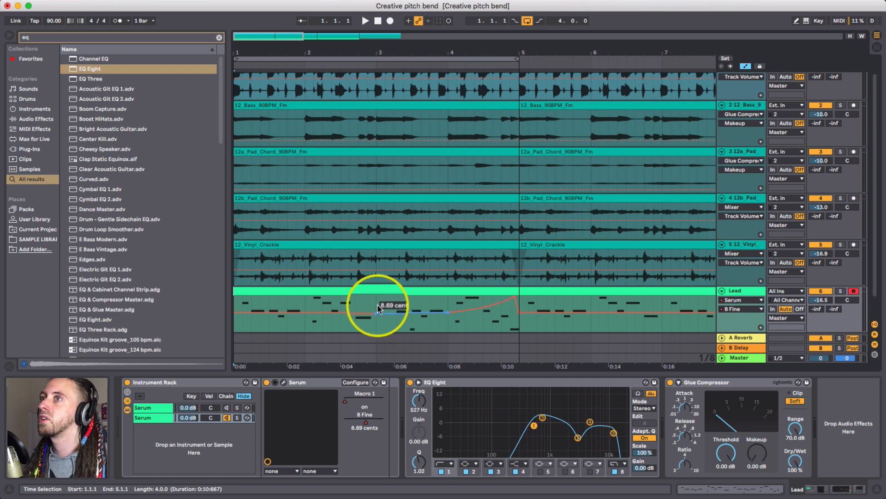
pyautogui.click(305, 310)
pyautogui.press('space')
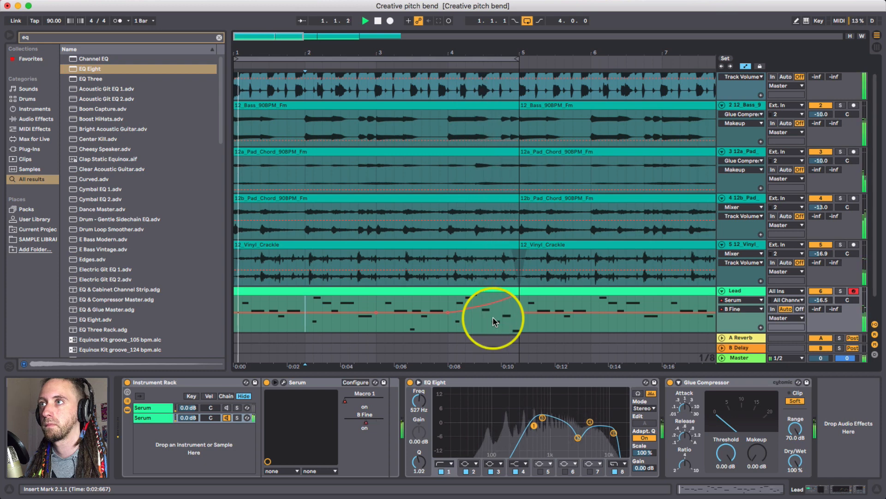
pyautogui.press('space')
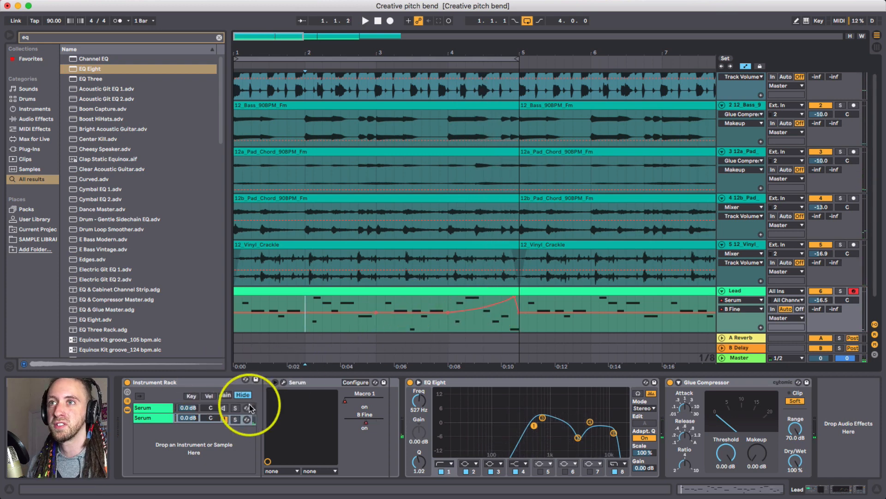
# - Expose Oscillator A's fine tuning in Serum and give A Fine its own automation lane under the Lead track
pyautogui.click(283, 383)
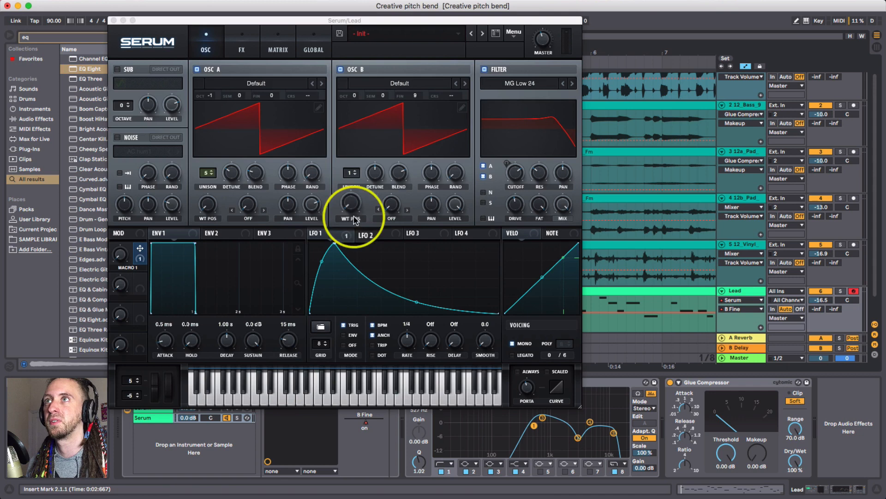
pyautogui.click(272, 96)
pyautogui.click(114, 21)
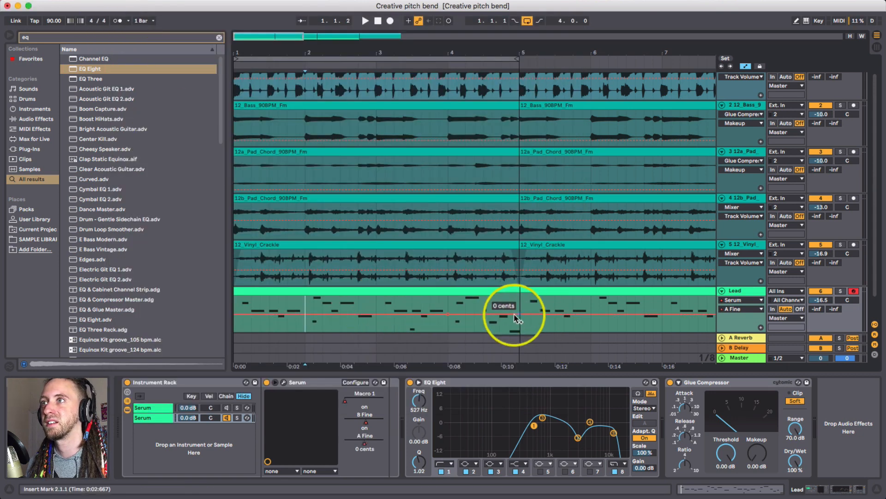
pyautogui.click(741, 299)
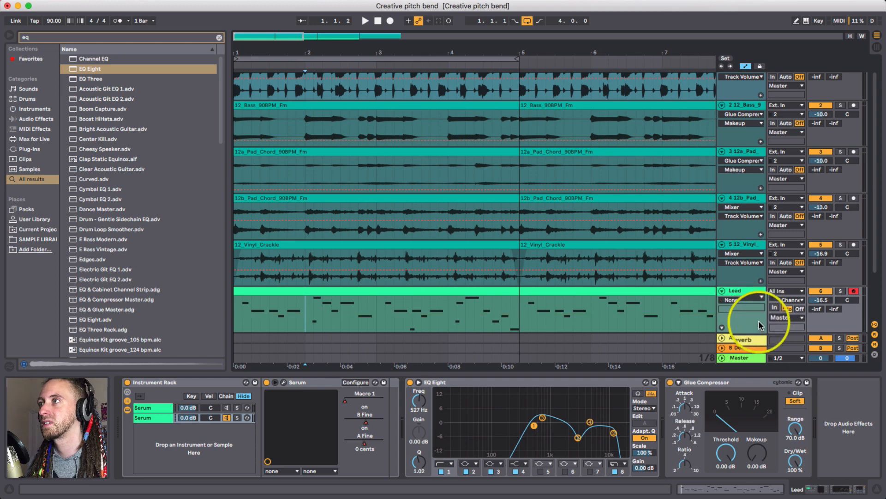
pyautogui.click(748, 314)
# - Display the second Serum's B Fine automation in the Lead track's main lane
pyautogui.click(741, 239)
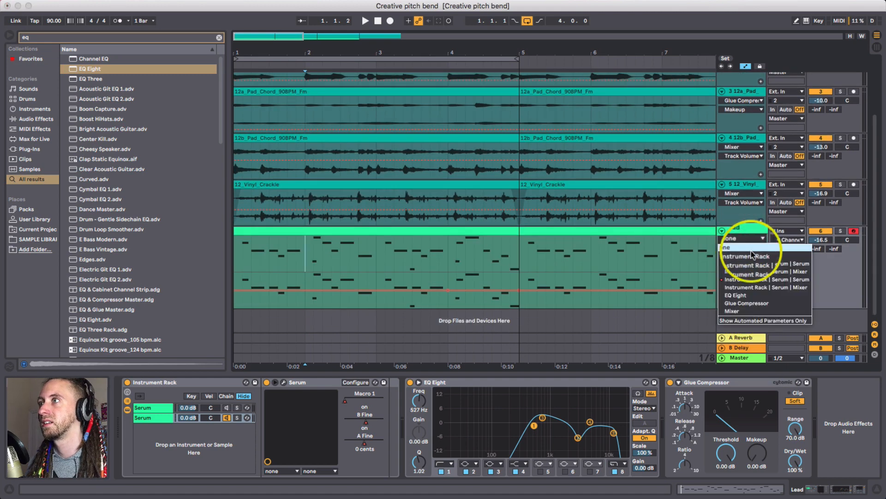
pyautogui.click(741, 281)
pyautogui.click(741, 249)
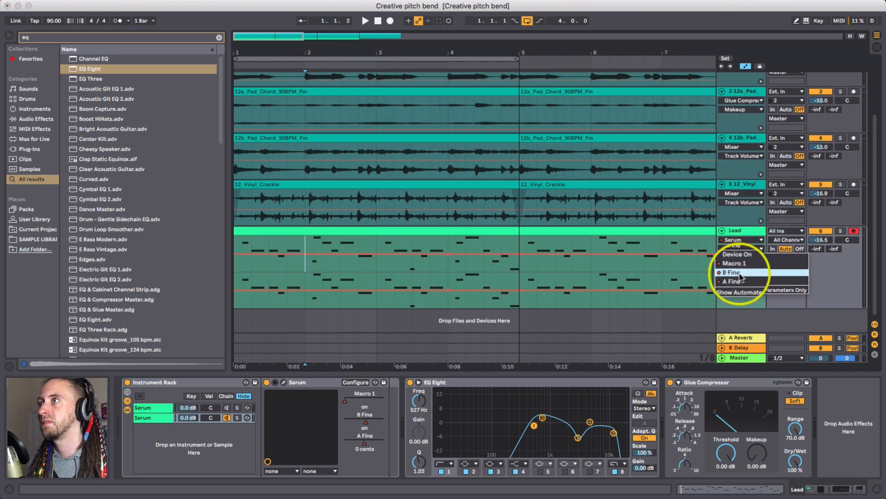
pyautogui.click(739, 273)
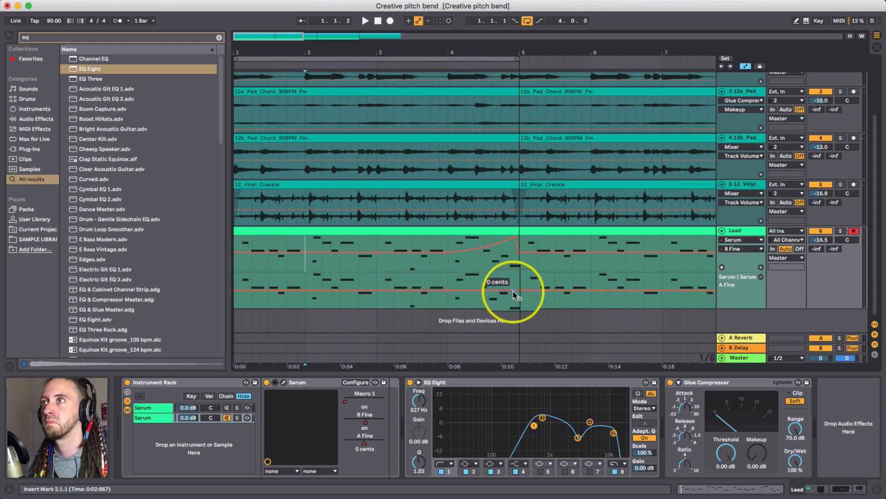
# - Draw a falling A Fine curve through bar 4 that mirrors the rising B Fine curve, and play it back
pyautogui.moveTo(513, 290); pyautogui.dragTo(516, 307)
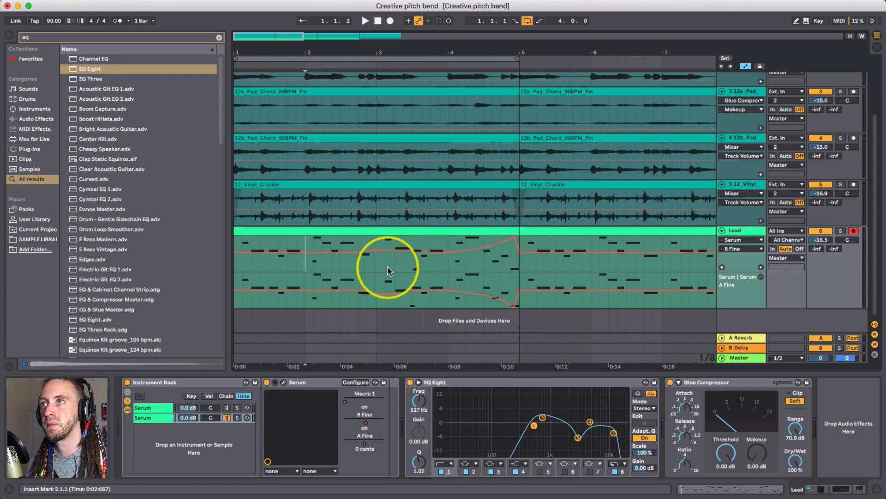
pyautogui.press('space')
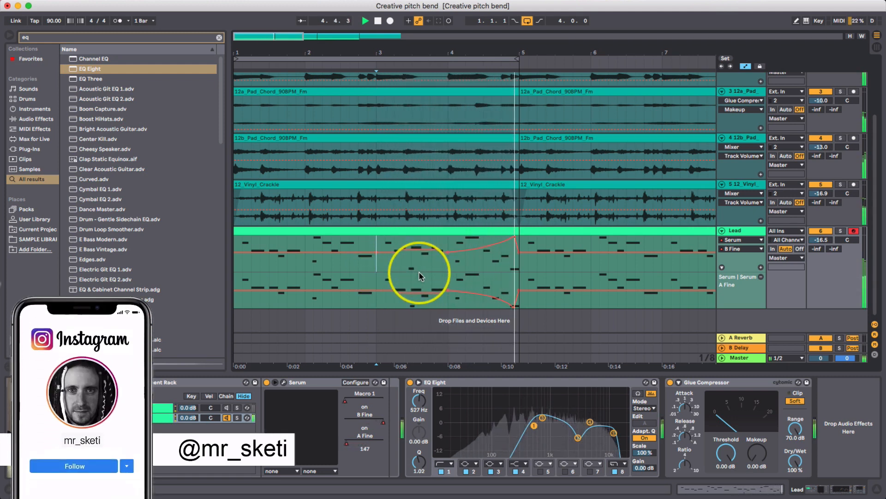
# - Expose Oscillator A's level so the Lead track displays A Vol automation, and play the loop from bar 3
pyautogui.click(282, 382)
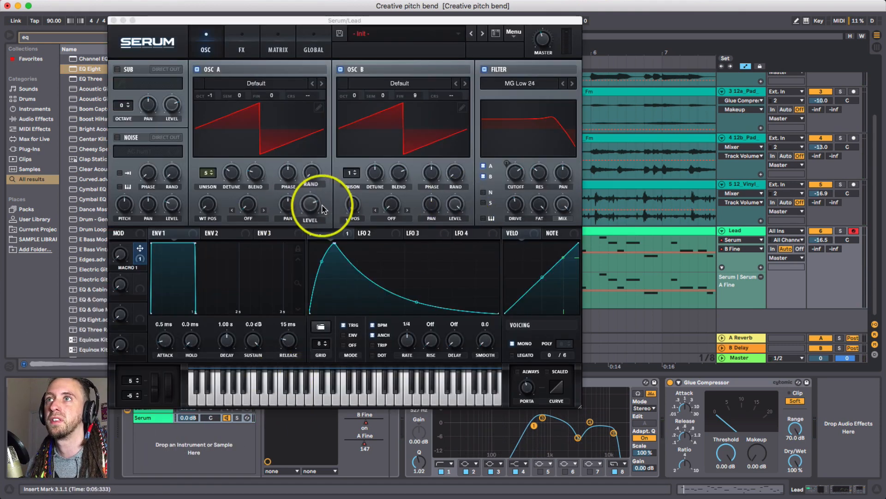
pyautogui.moveTo(310, 209); pyautogui.dragTo(270, 58)
pyautogui.click(112, 21)
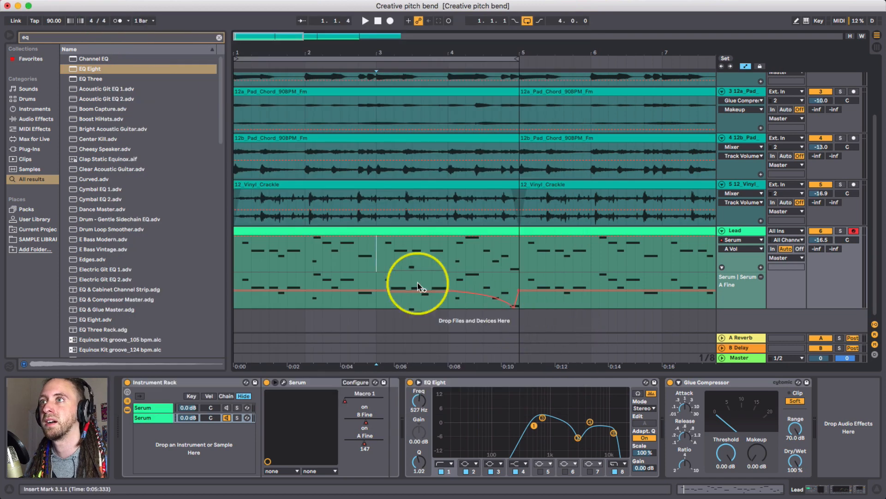
pyautogui.click(376, 253)
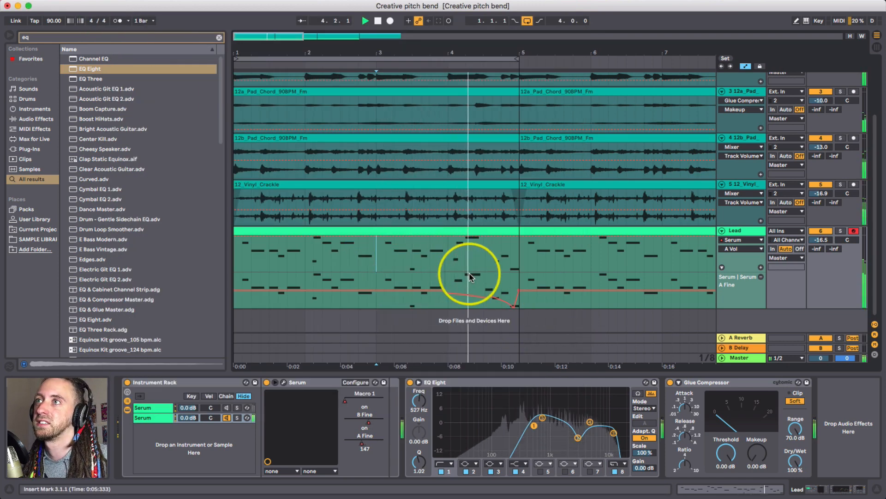
pyautogui.press('space')
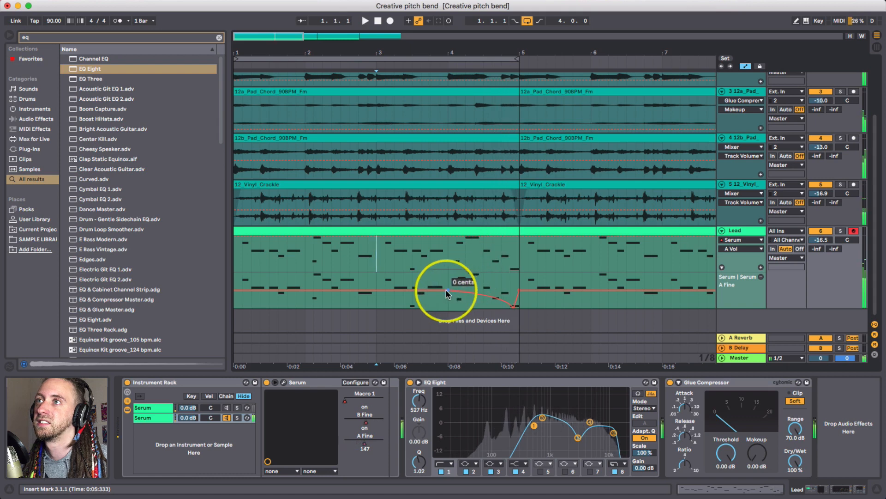
# - Remove the A Fine and B Fine automation curves from bar 4 of the Lead track
pyautogui.click(447, 292)
pyautogui.press('super+z')
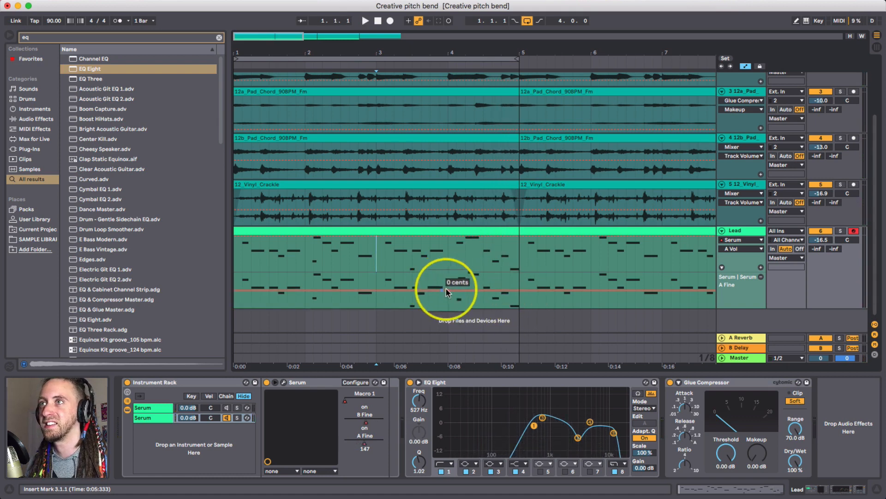
pyautogui.click(751, 249)
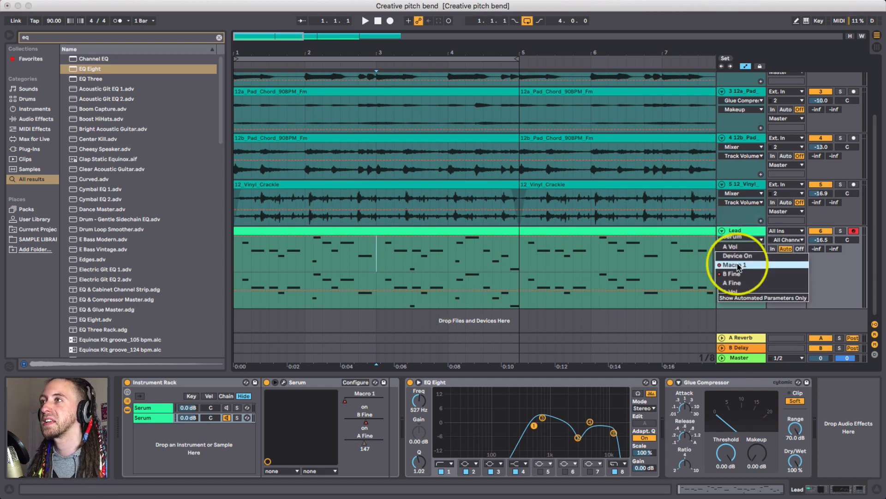
pyautogui.click(738, 273)
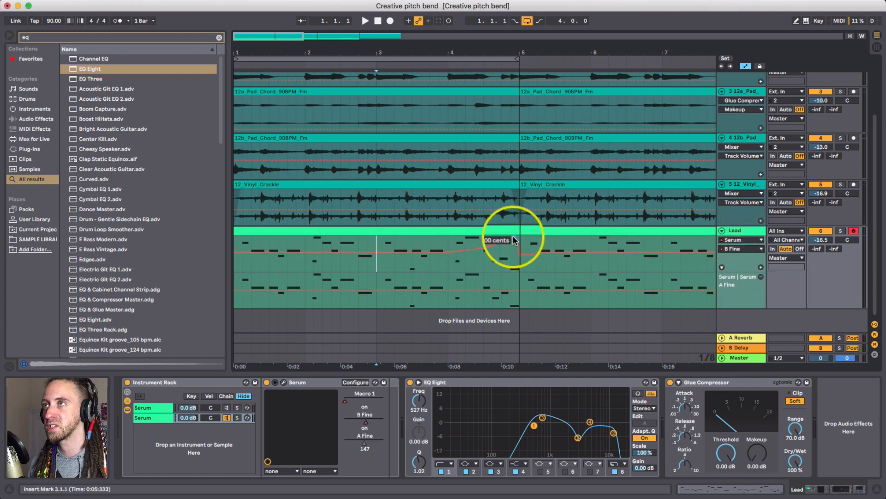
pyautogui.moveTo(514, 241)
pyautogui.mouseDown()
pyautogui.moveTo(518, 248)
pyautogui.moveTo(454, 252)
pyautogui.mouseUp()
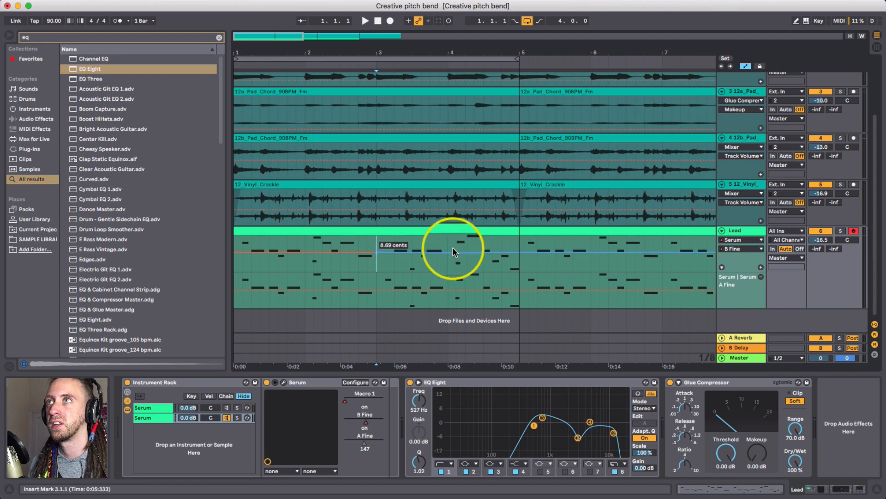
# - Select the first Lead clip and hide the automation lanes in the arrangement
pyautogui.moveTo(448, 52); pyautogui.dragTo(293, 53)
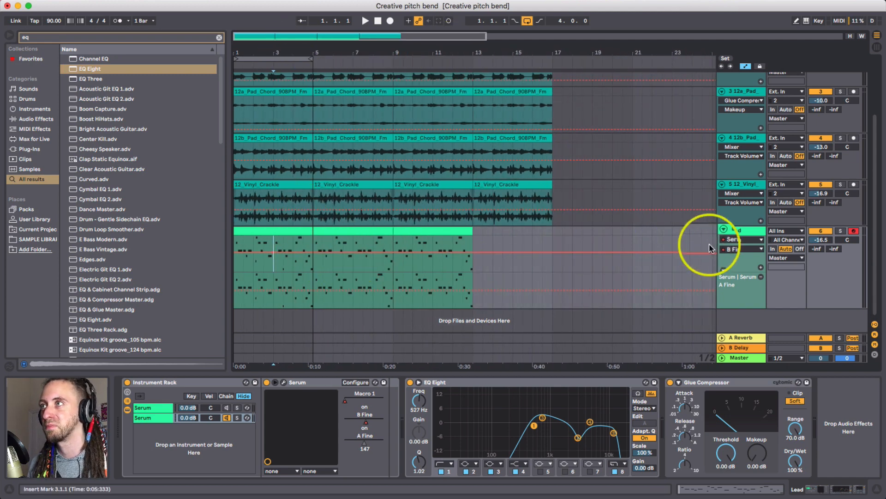
pyautogui.click(760, 248)
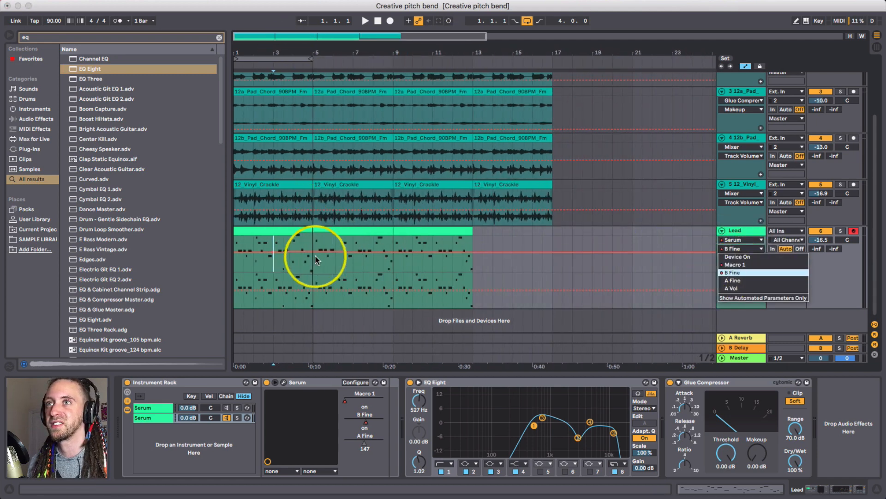
pyautogui.click(273, 252)
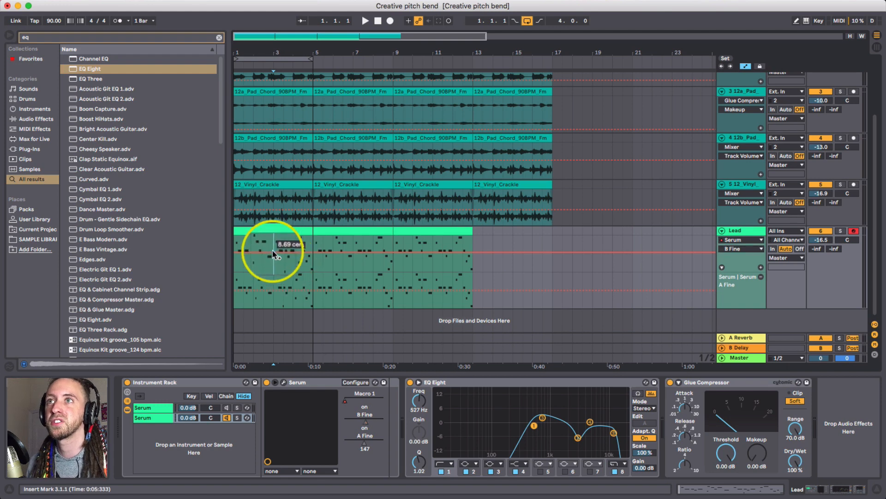
pyautogui.click(266, 230)
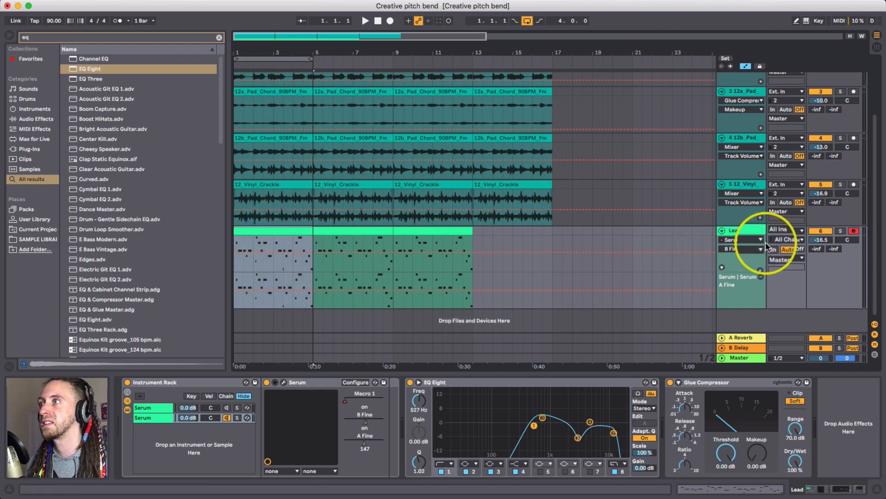
pyautogui.press('a')
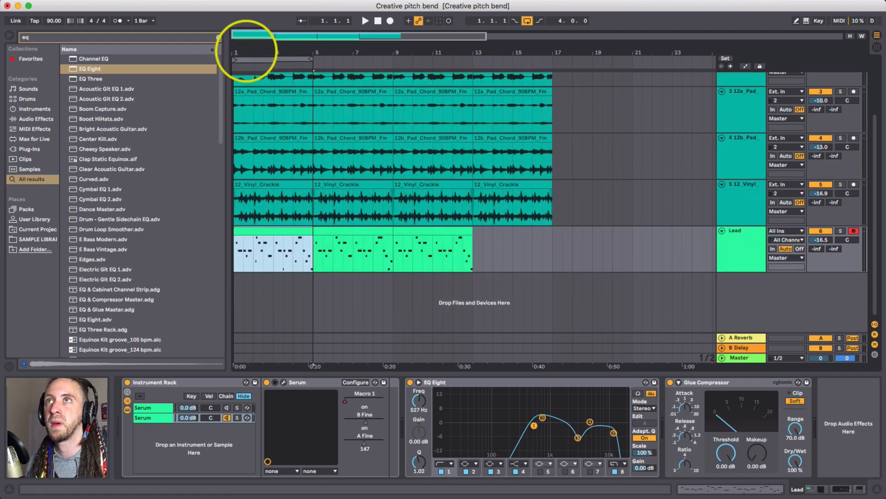
# - Open the first Lead clip in the clip editor to show its notes and envelope settings
pyautogui.moveTo(247, 51); pyautogui.dragTo(290, 190)
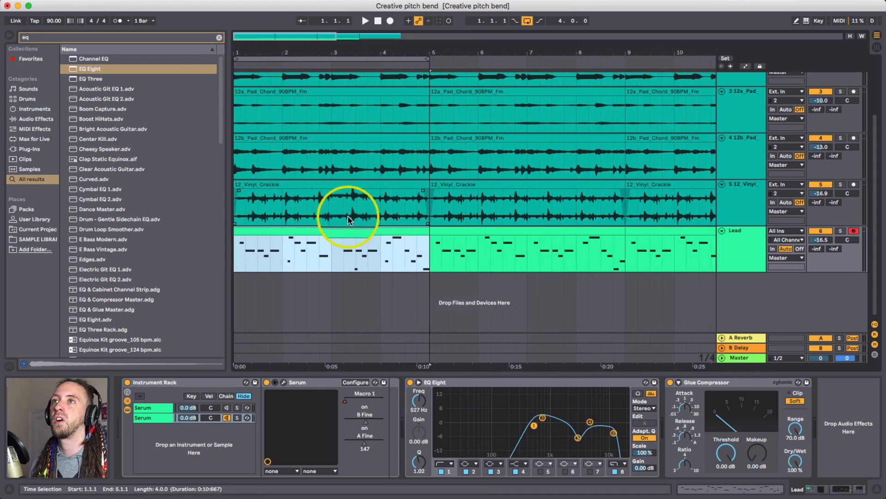
pyautogui.click(655, 233)
pyautogui.doubleClick(294, 231)
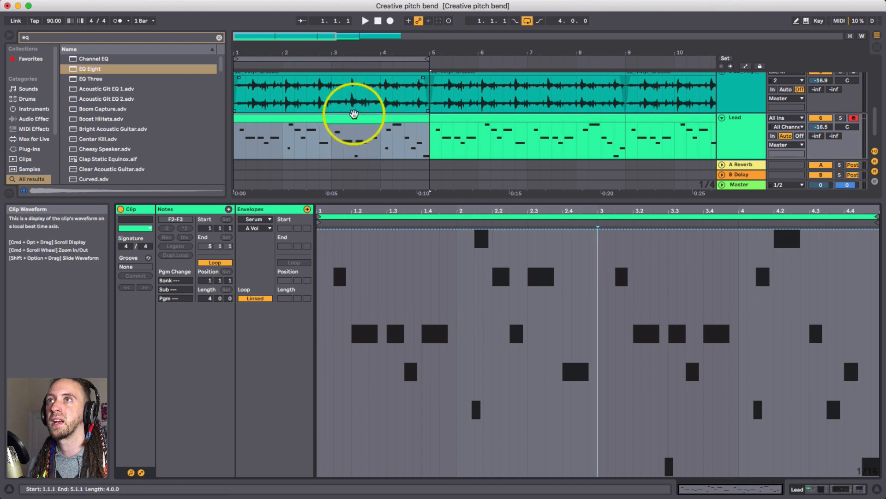